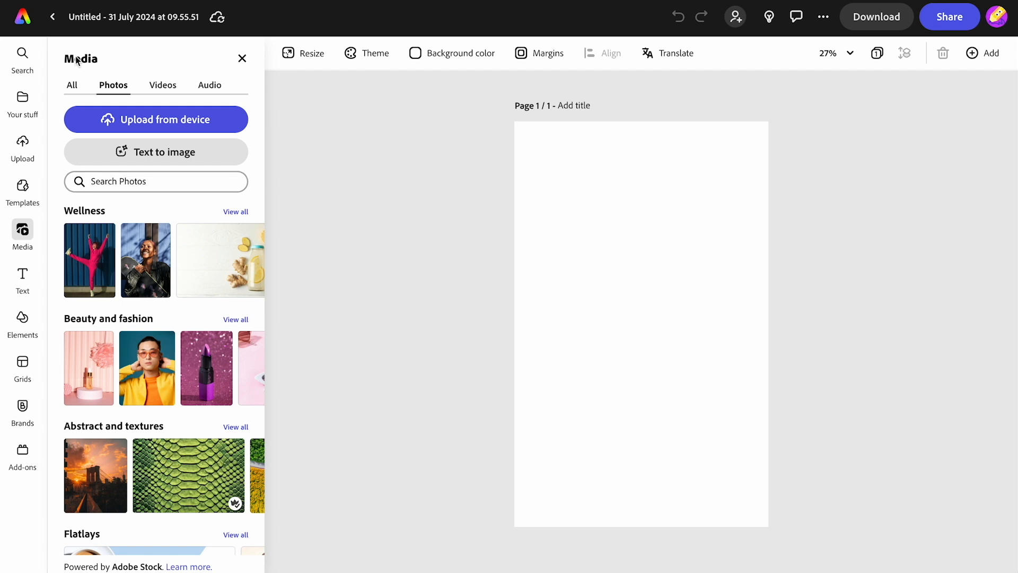
Step: Rename the document as BFG BOOK COVER
click(91, 20)
key(ctrl+a)
text(B)
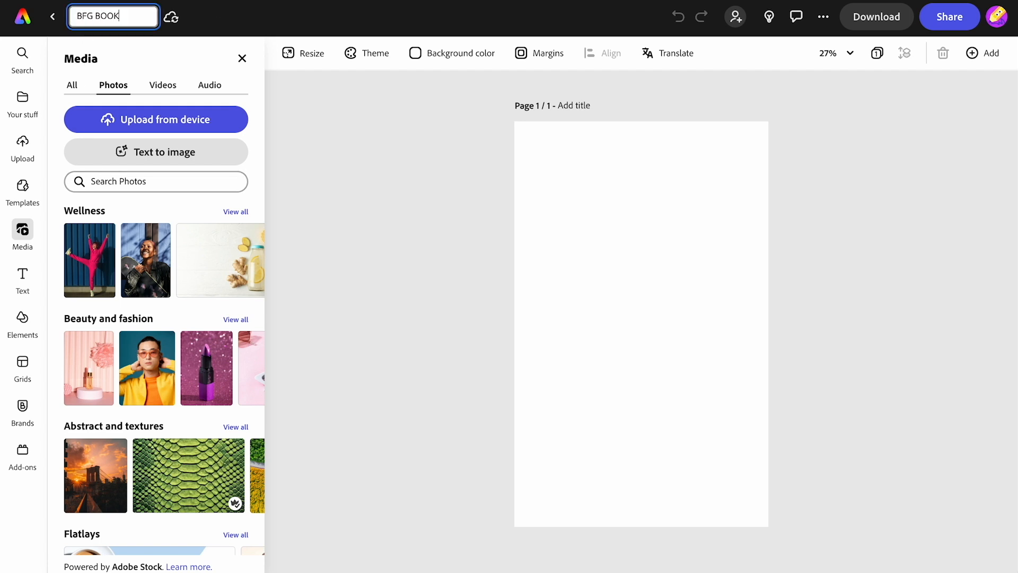
key(Escape)
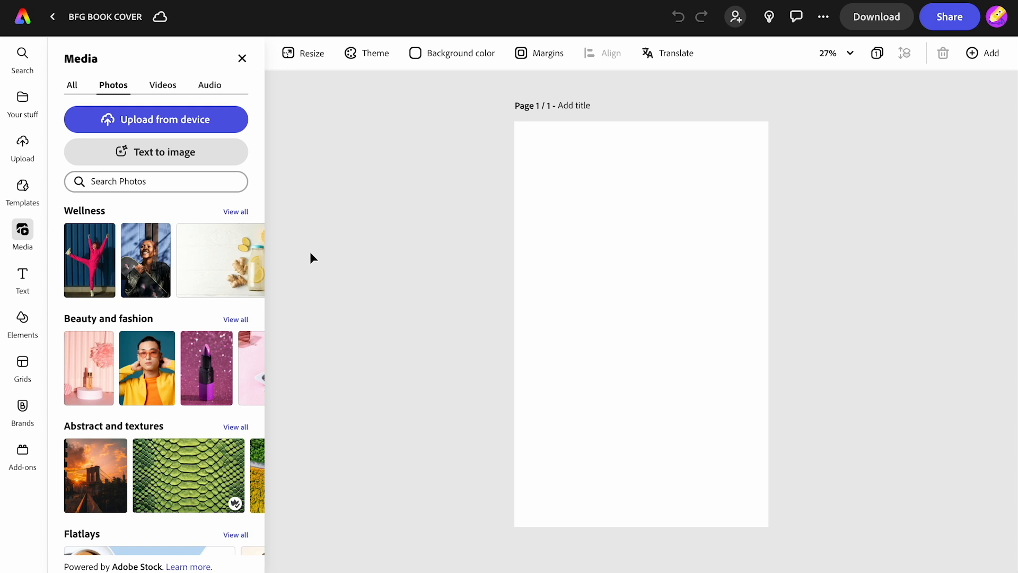
Step: Try searching the stock photos for "the bfg" and clear the search
click(143, 182)
text(the bfg)
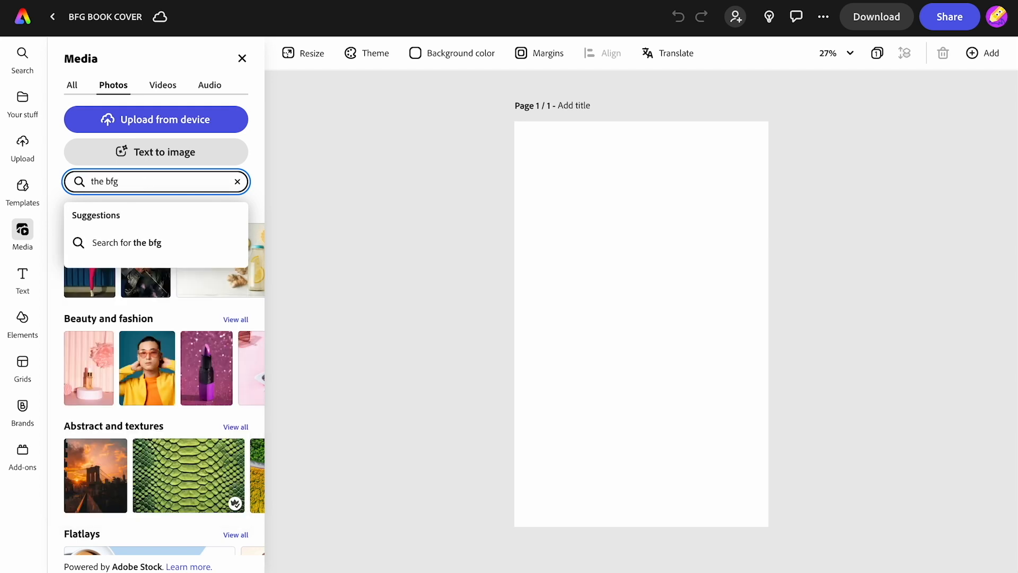
key(Return)
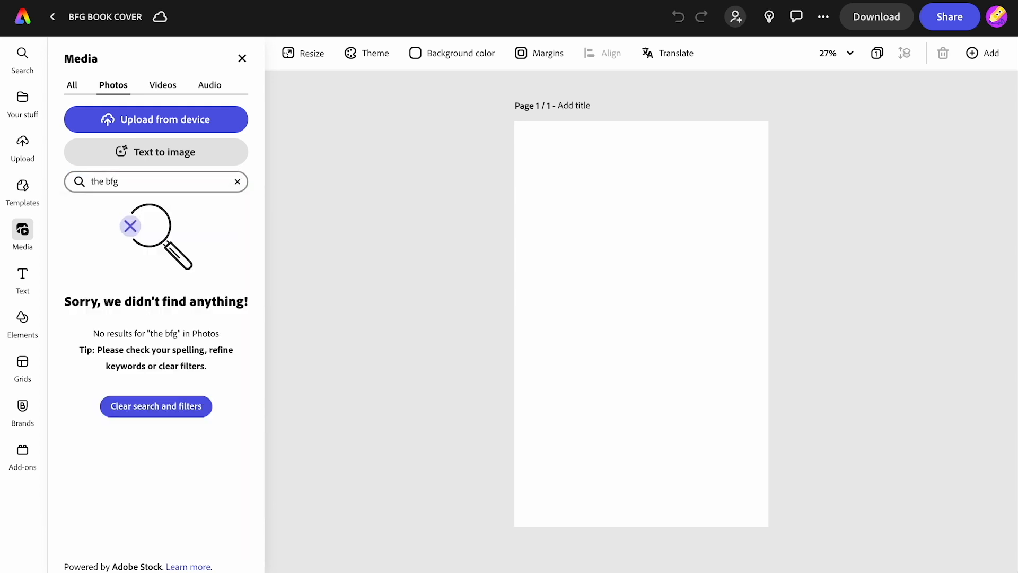
click(237, 182)
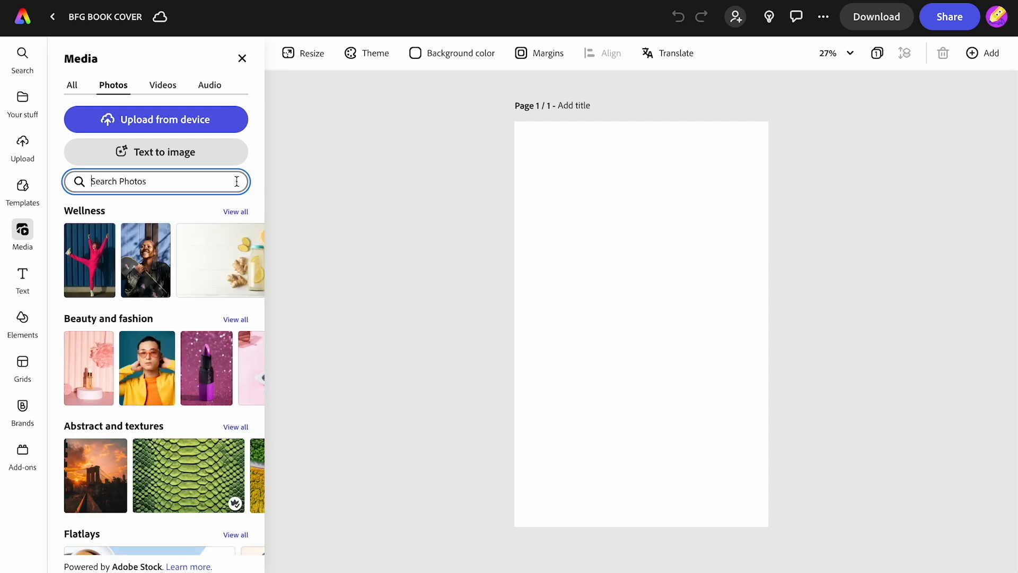
Step: Search the stock photos for "elderly man funny" and add the photo of the dancing man in a green checked shirt on blue
text(elderly man)
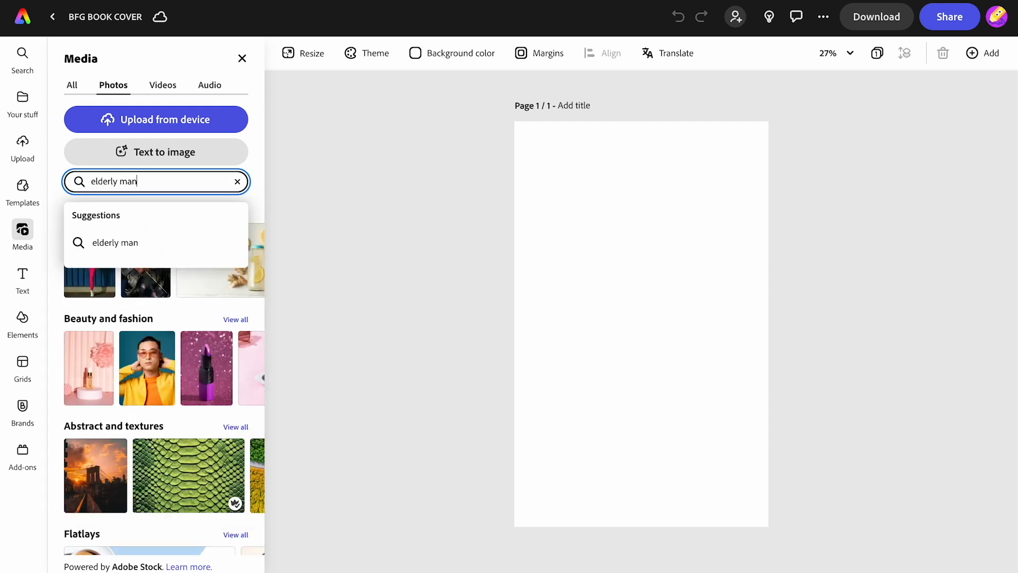
text( funny)
key(Return)
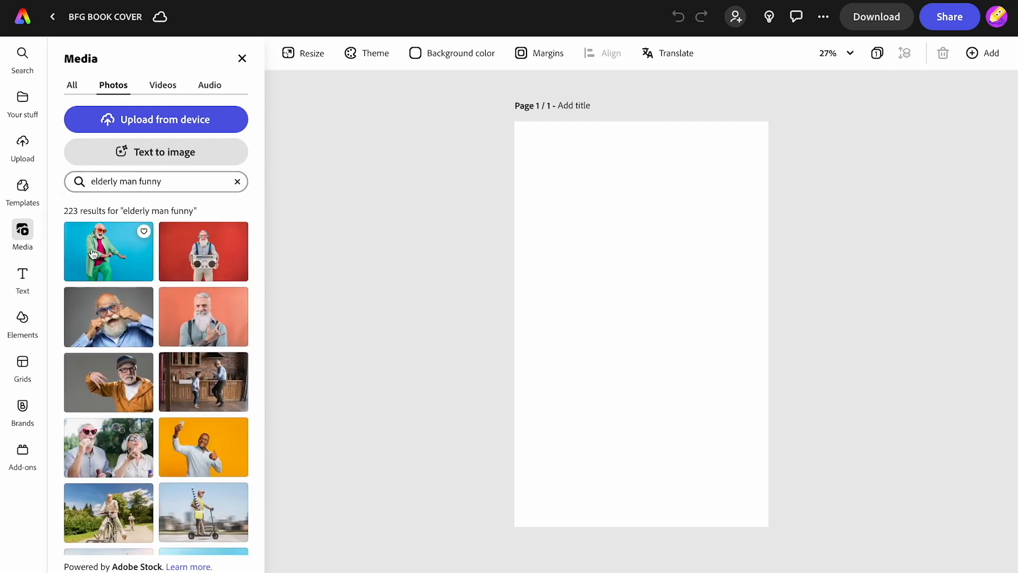
click(93, 253)
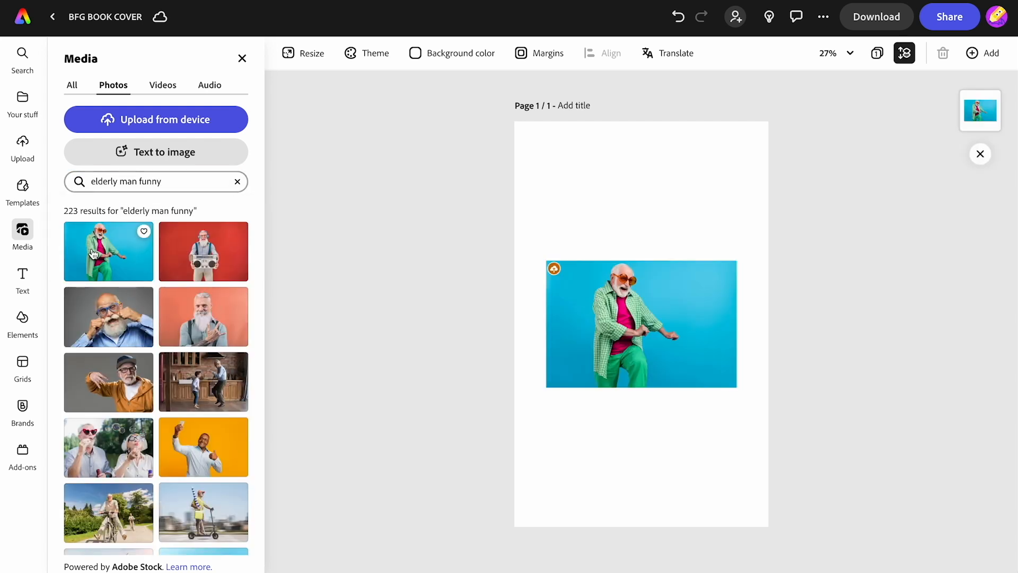
Step: Try using the enlarged photo as the page background and reframing it with the man shifted towards the page's left edge
click(587, 335)
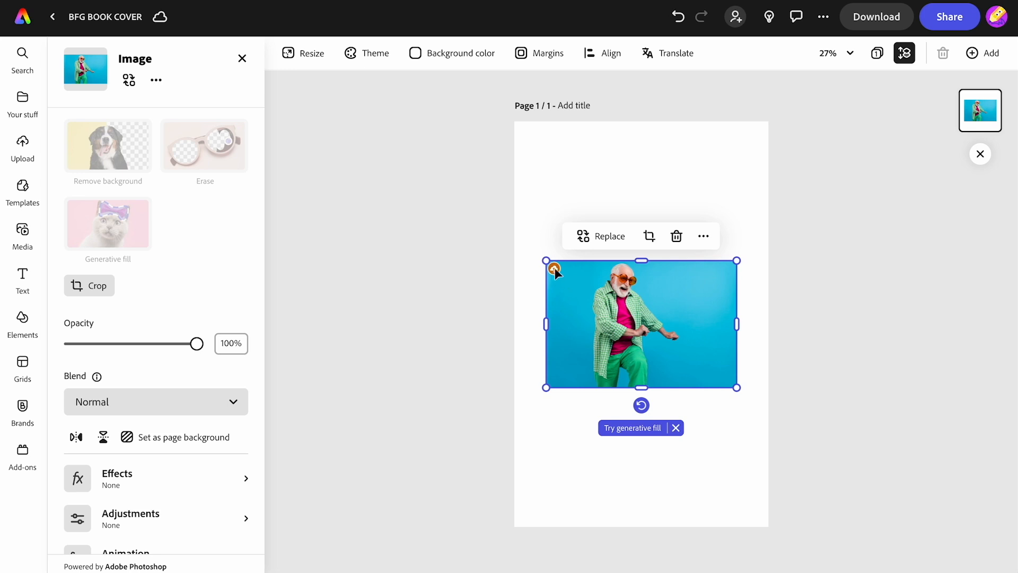
drag(546, 261, 456, 136)
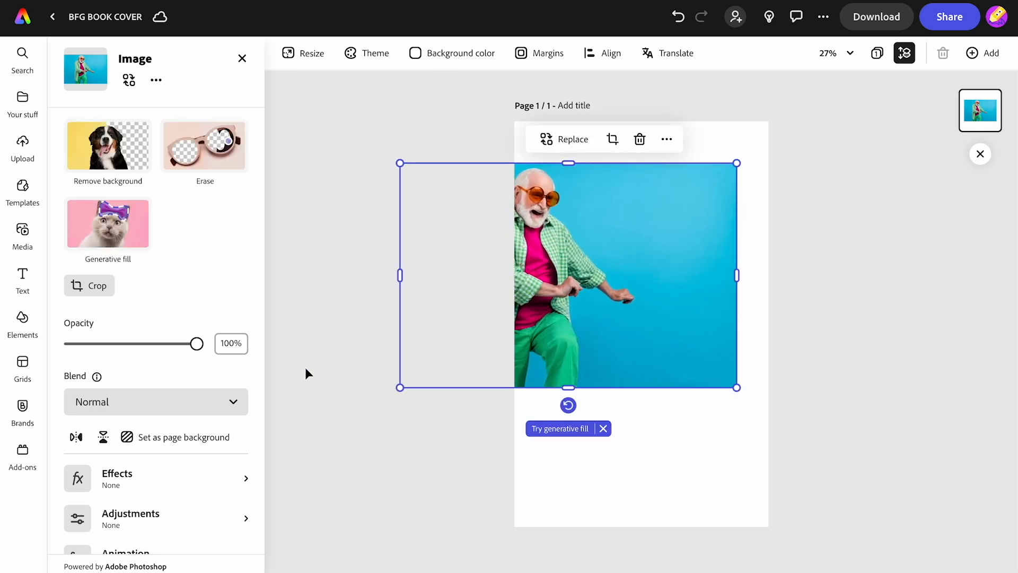
click(173, 442)
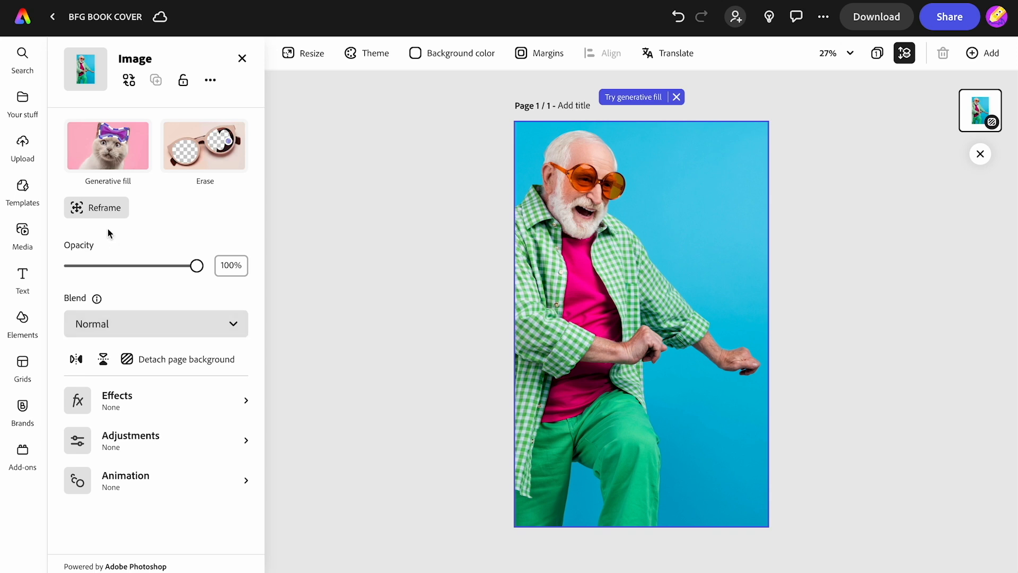
click(100, 209)
drag(633, 324, 602, 324)
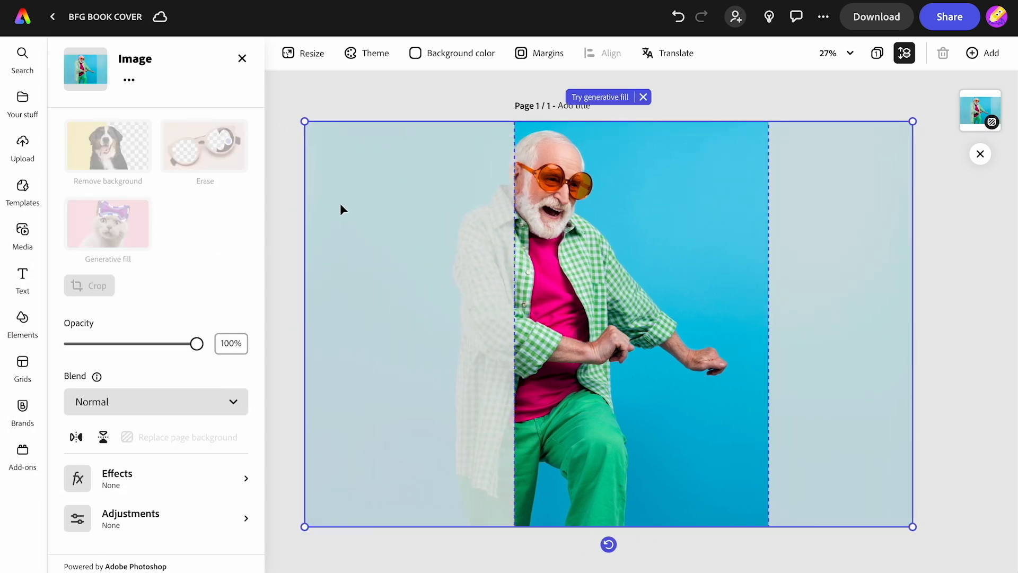
Step: Undo the reframing, the page background setting and the photo enlargement
click(677, 20)
click(677, 20)
click(677, 20)
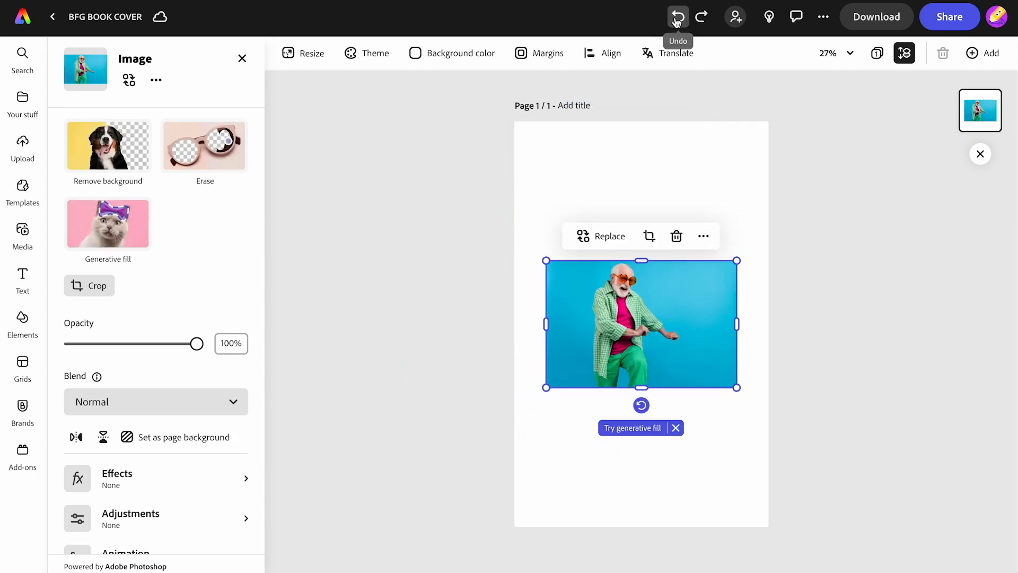
Step: Enlarge the photo well beyond the page edges and position it with the man's face at the page's upper left
drag(546, 261, 397, 59)
drag(734, 387, 1016, 570)
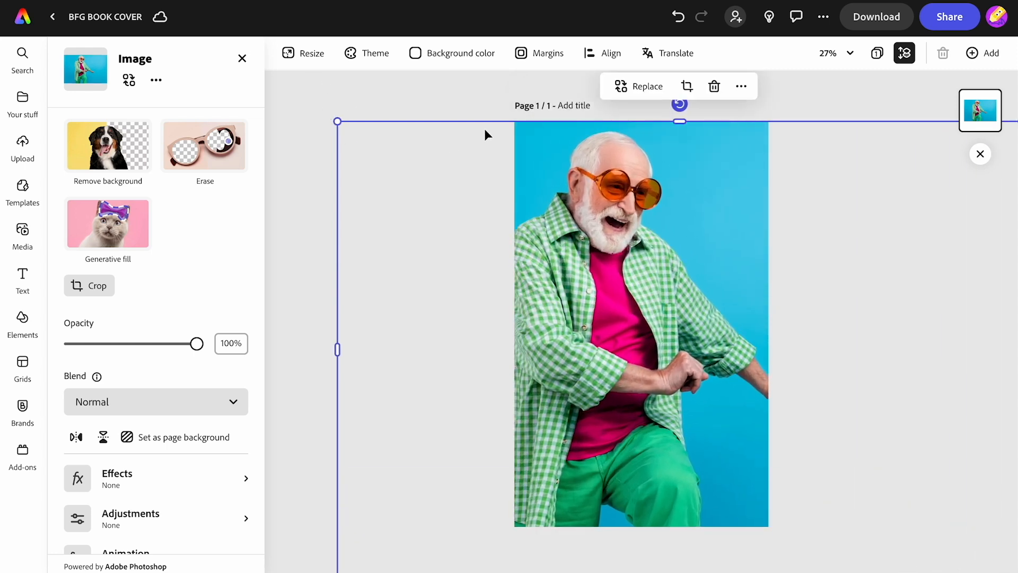
click(835, 53)
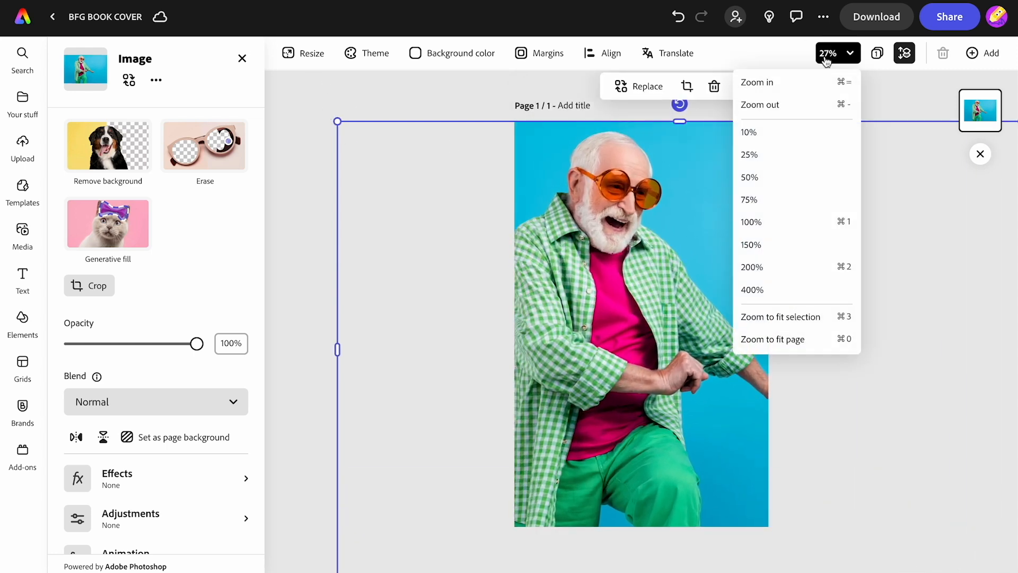
click(776, 138)
drag(527, 248, 429, 164)
drag(628, 295, 676, 361)
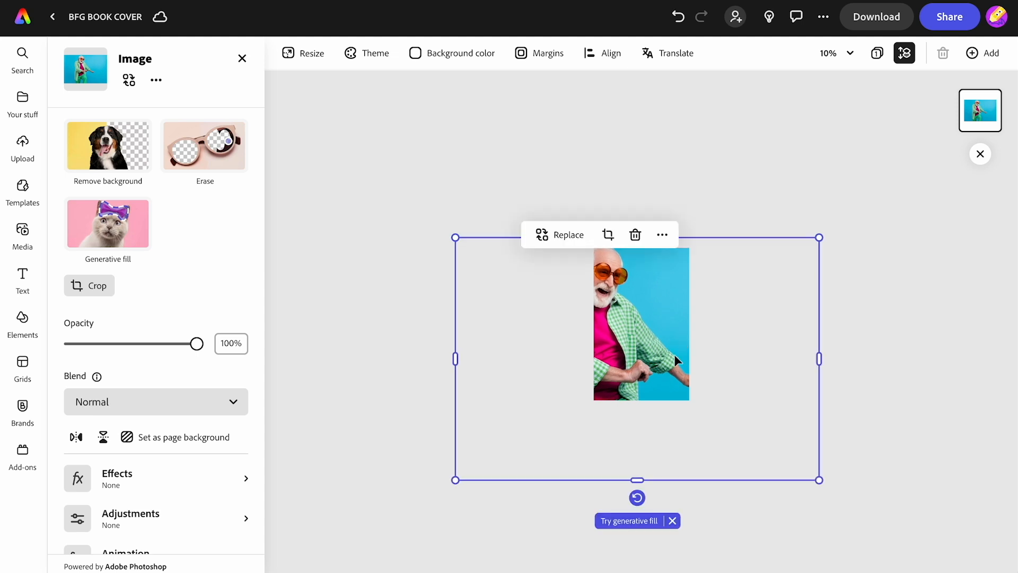
drag(820, 481, 869, 513)
drag(667, 355, 644, 357)
click(740, 200)
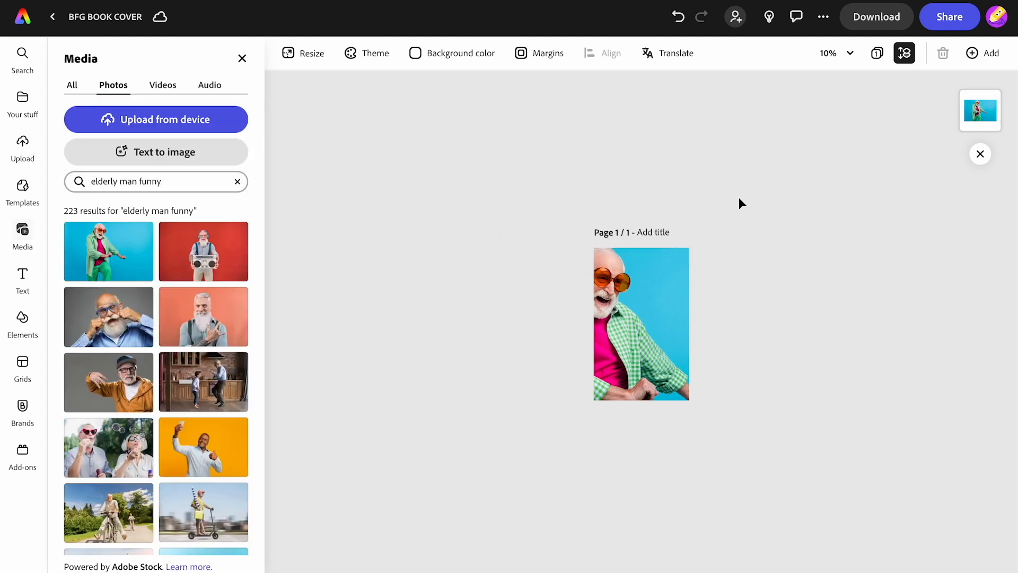
click(847, 55)
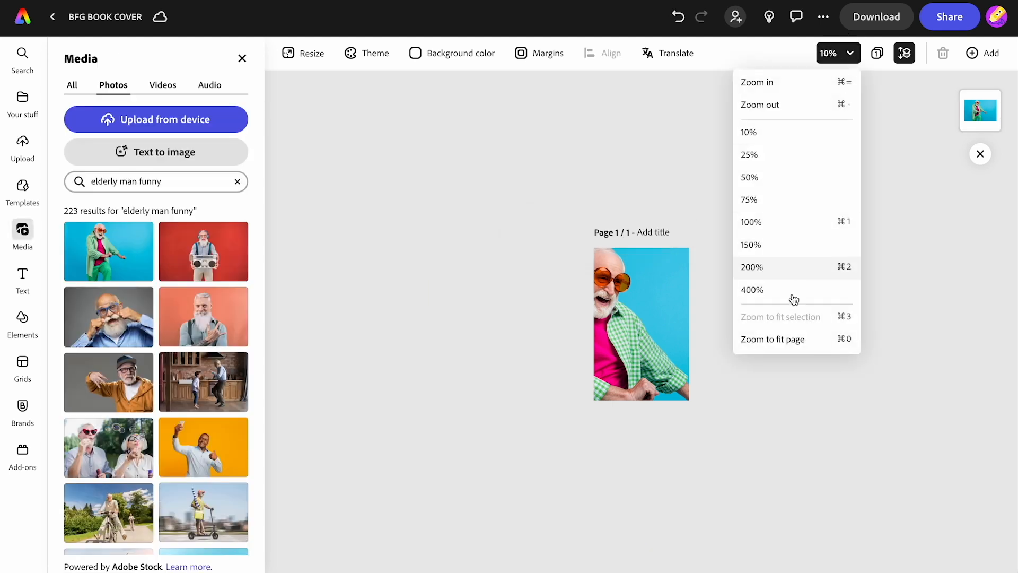
click(788, 340)
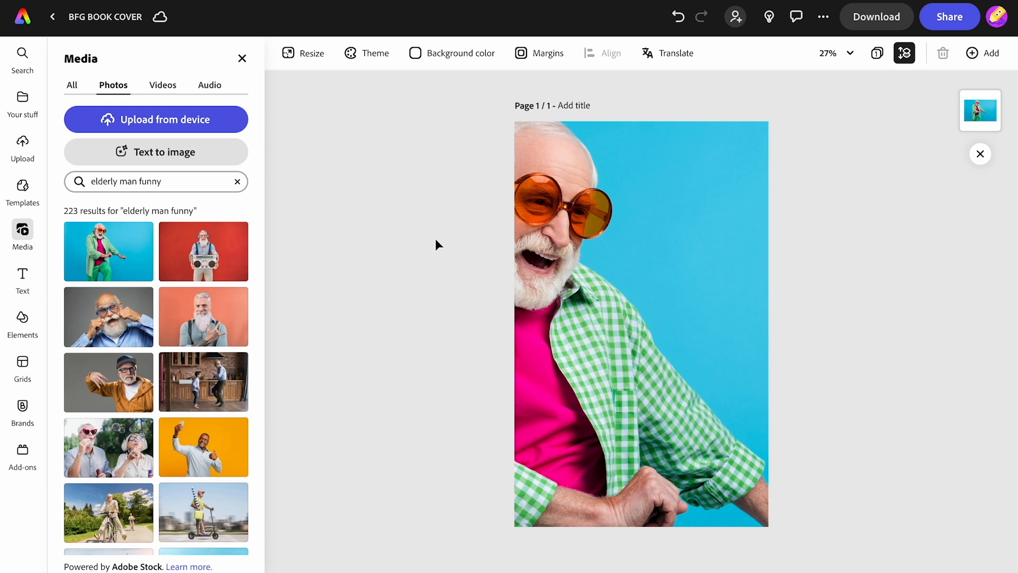
Step: Add a text box to the cover reading "THE BFG"
click(22, 276)
click(150, 92)
text(THE BFG)
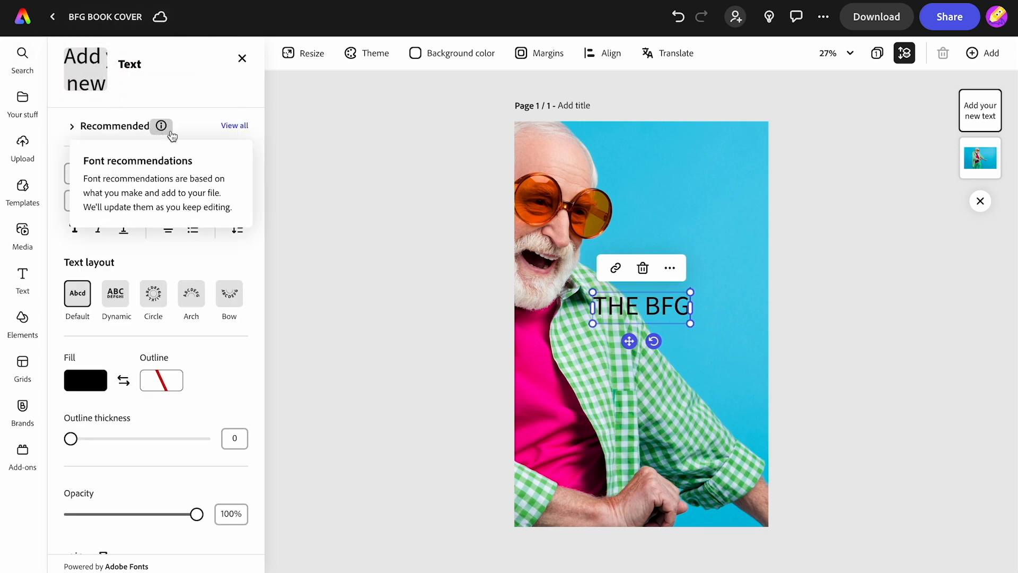
click(234, 126)
scroll(211, 369, down, 5)
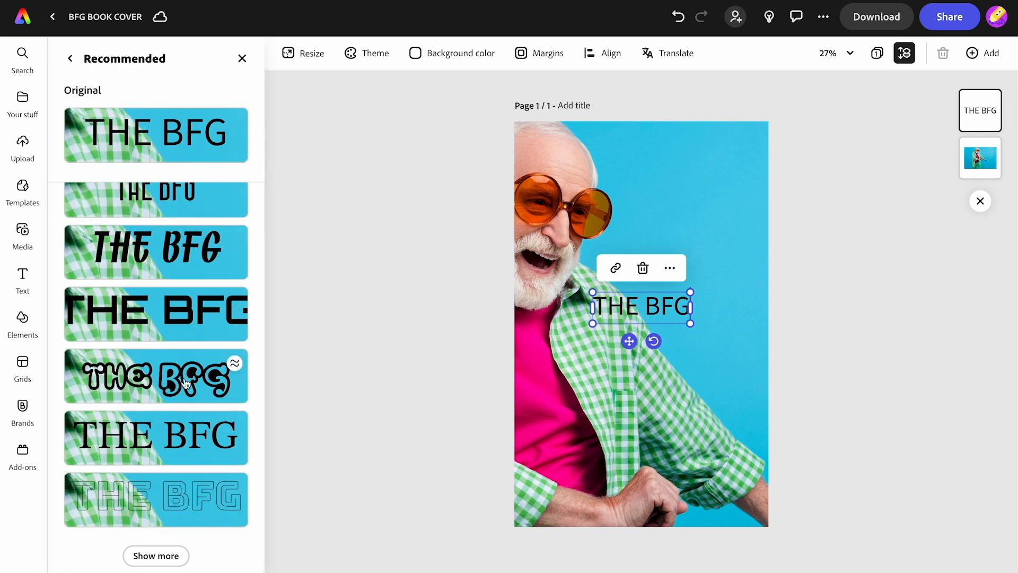
click(68, 60)
Step: Set the title text's font to Kanit Bold Italic
click(97, 168)
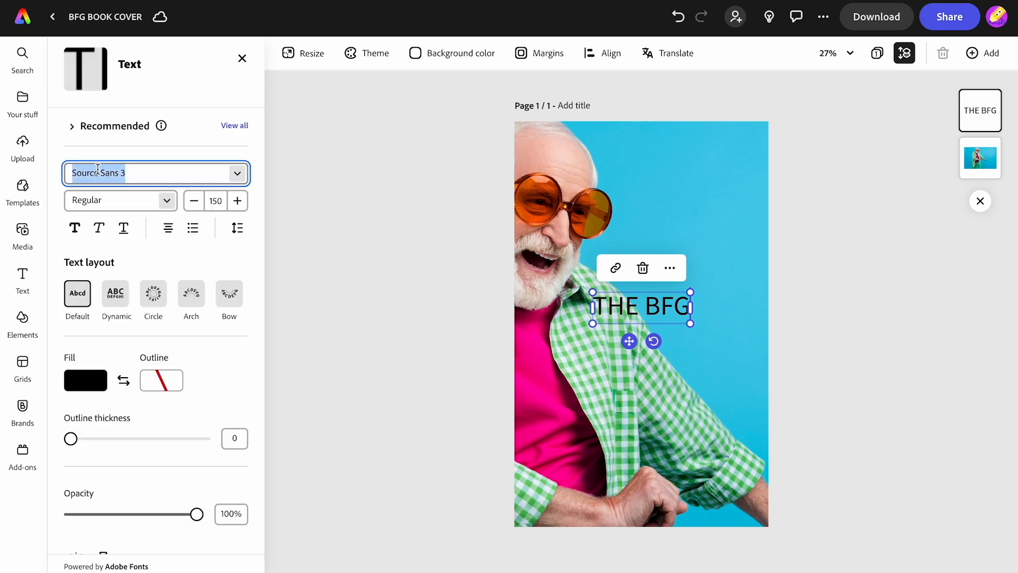
text(kanit)
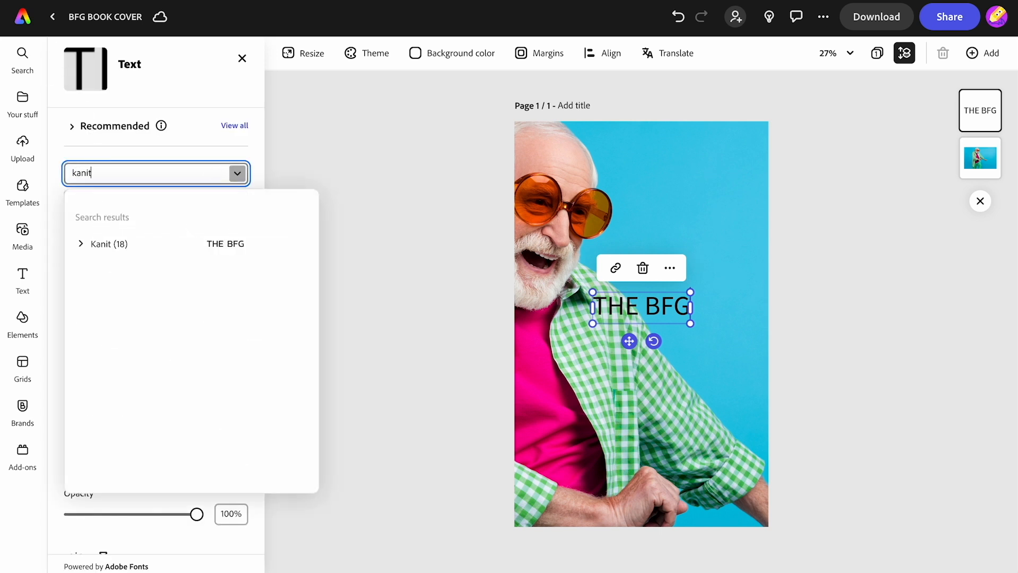
click(82, 243)
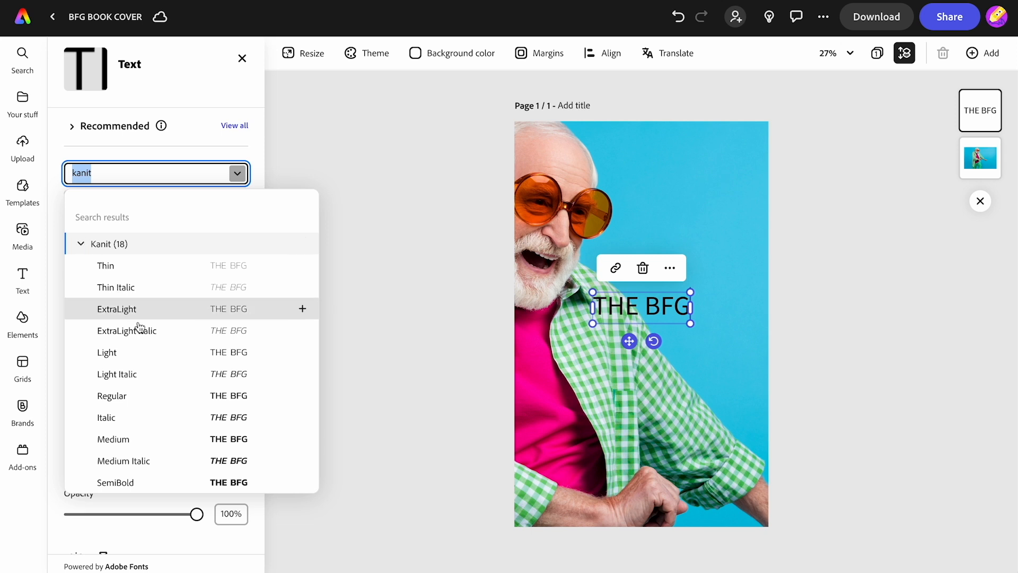
scroll(142, 348, down, 3)
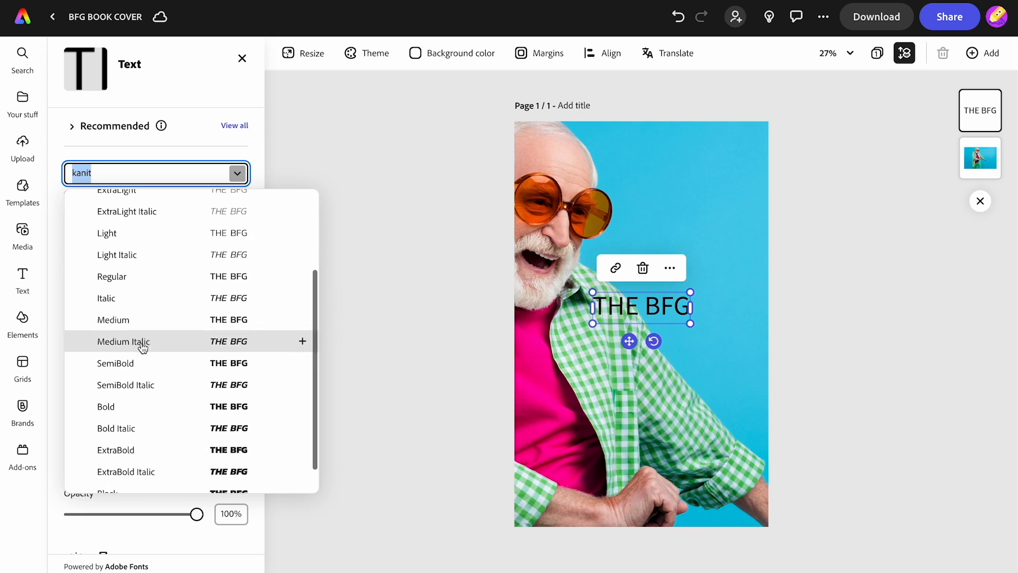
click(135, 427)
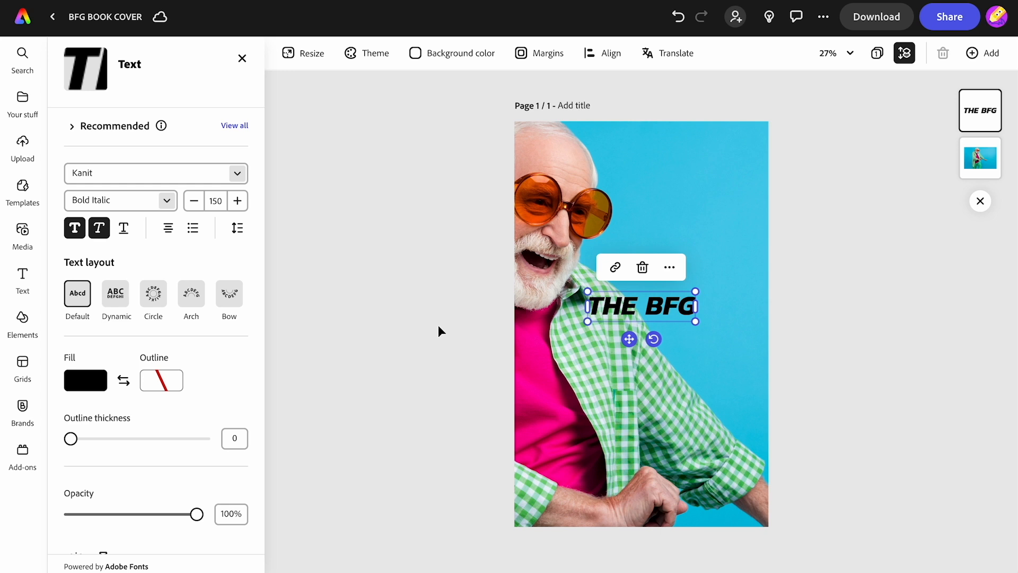
Step: Enlarge the title text to about size 326 and place it across the top of the page
drag(587, 291, 462, 256)
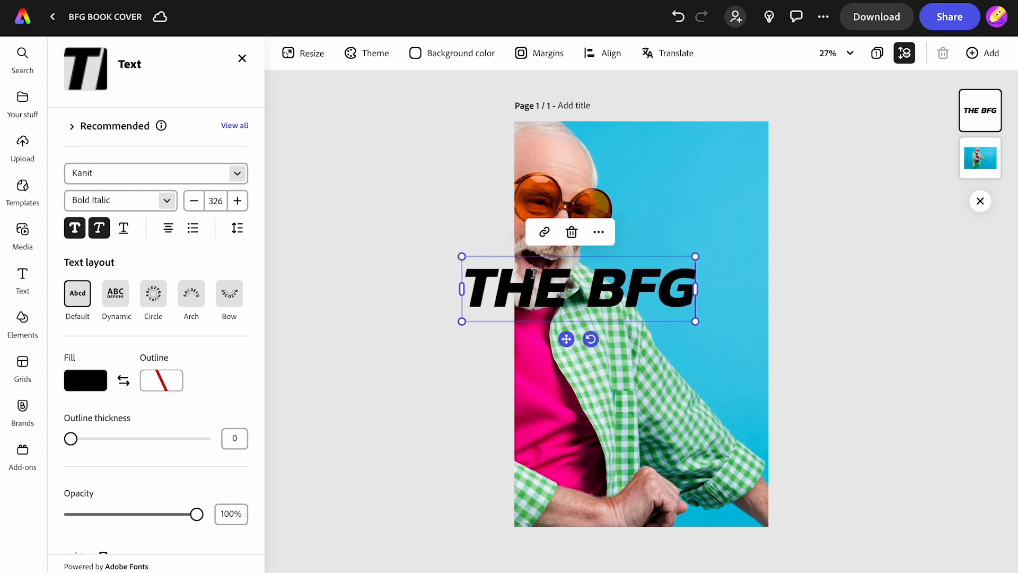
drag(566, 339, 625, 206)
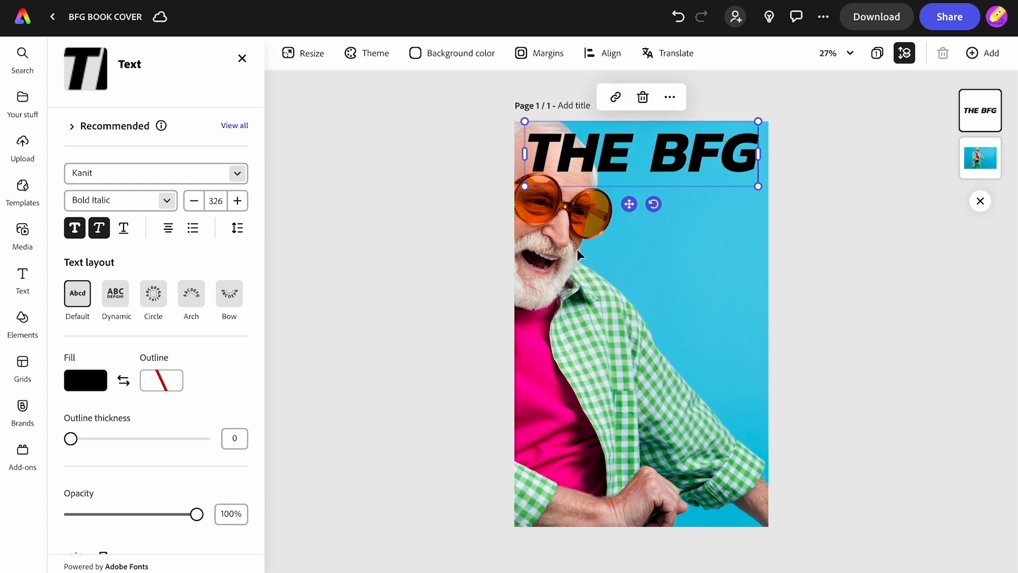
Step: Fill the title with the bright pink sampled from the man's T-shirt and give it a white outline
click(83, 381)
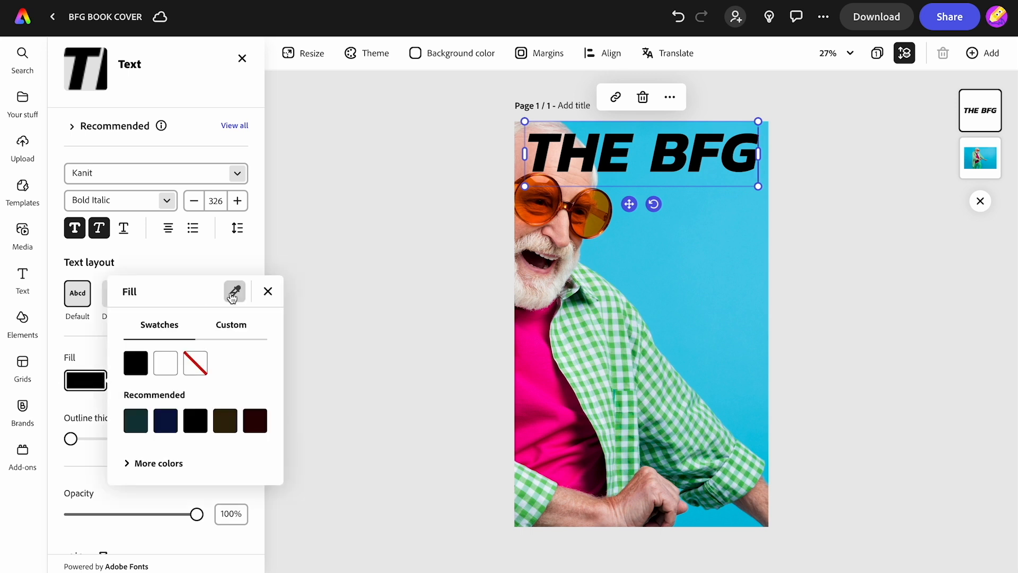
click(232, 297)
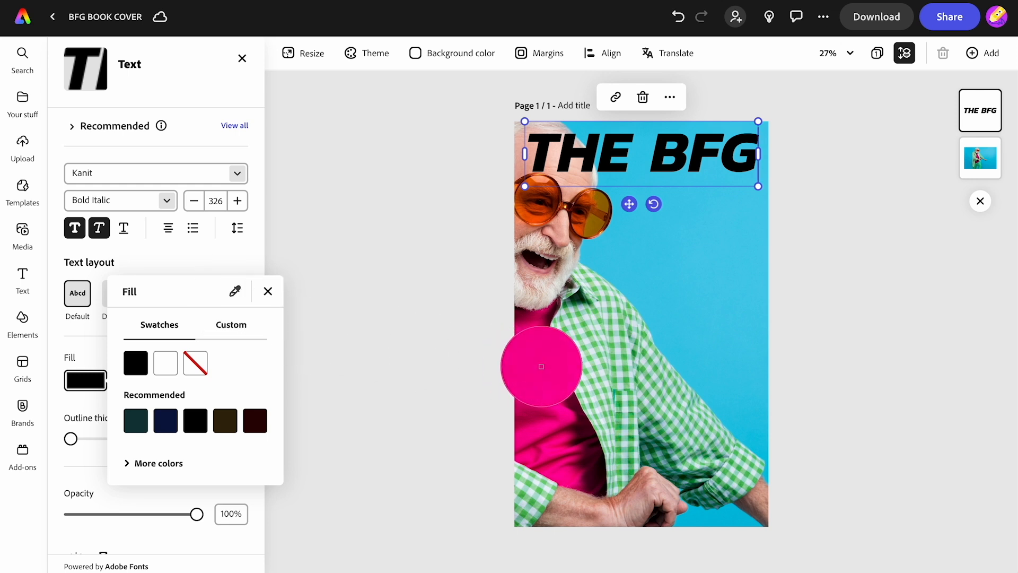
click(541, 366)
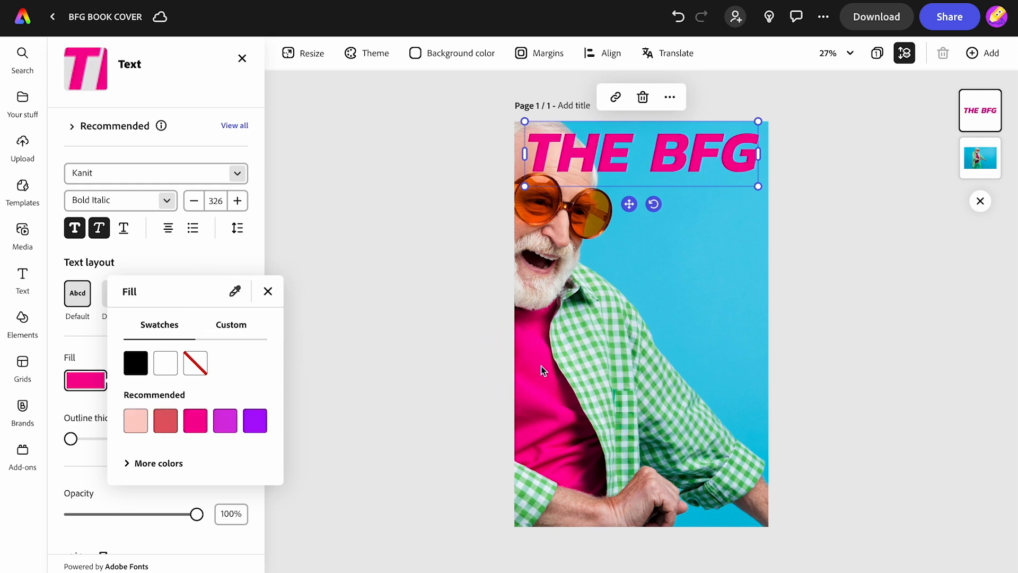
click(94, 358)
click(161, 380)
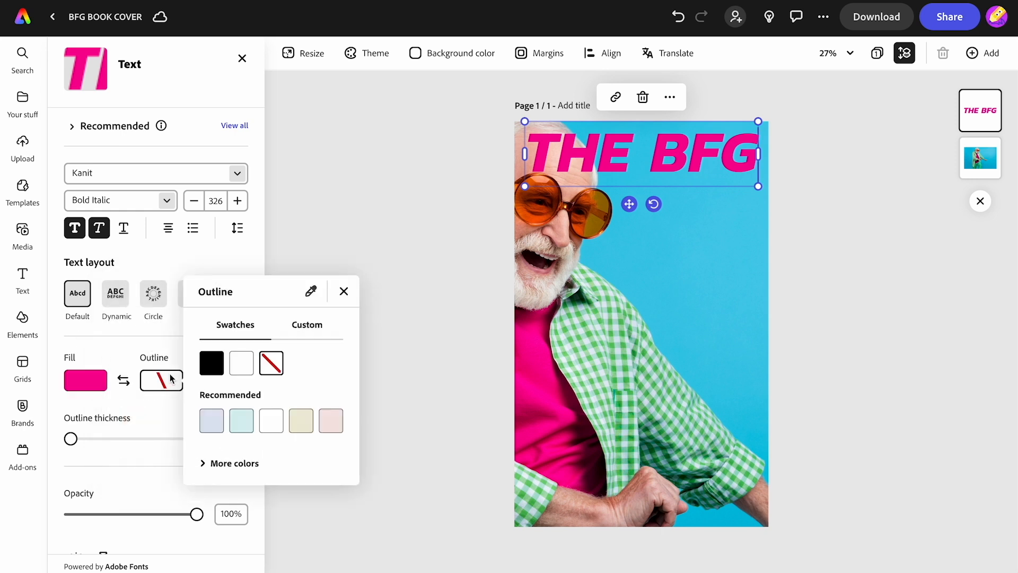
click(242, 364)
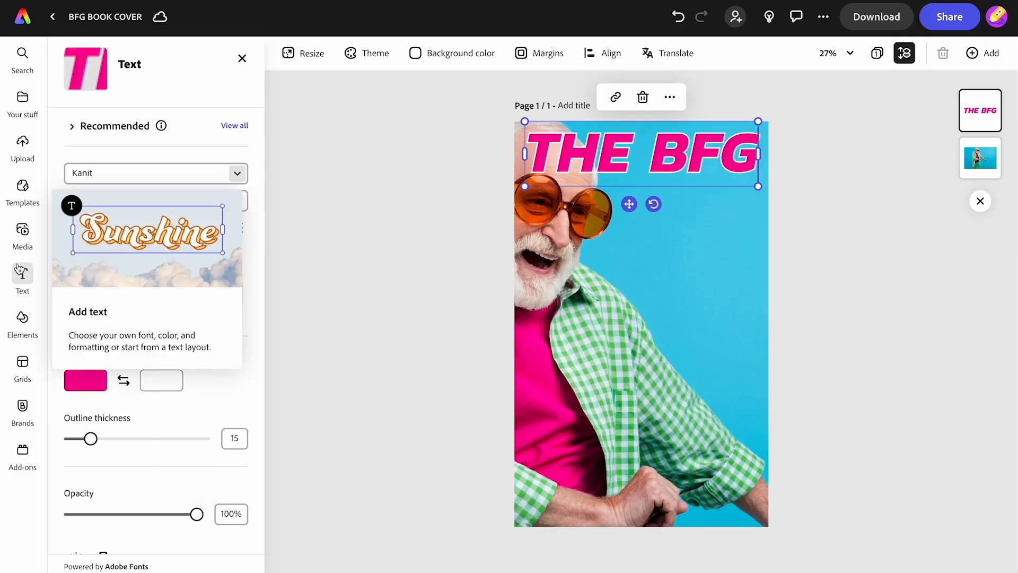
Step: Add a second text box below the title reading "By Roald Dahl"
click(22, 276)
click(170, 88)
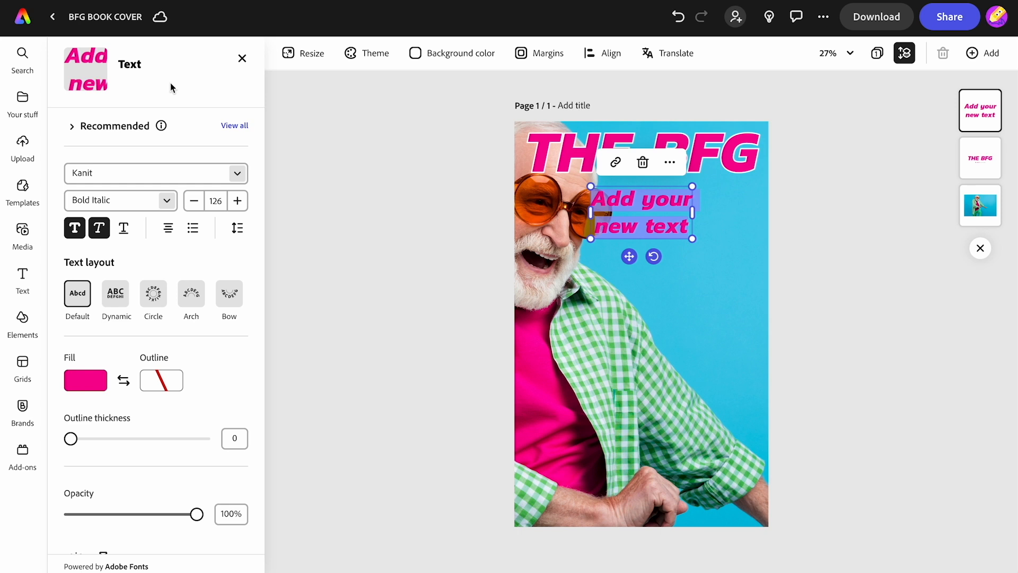
text(By Roald Dahl)
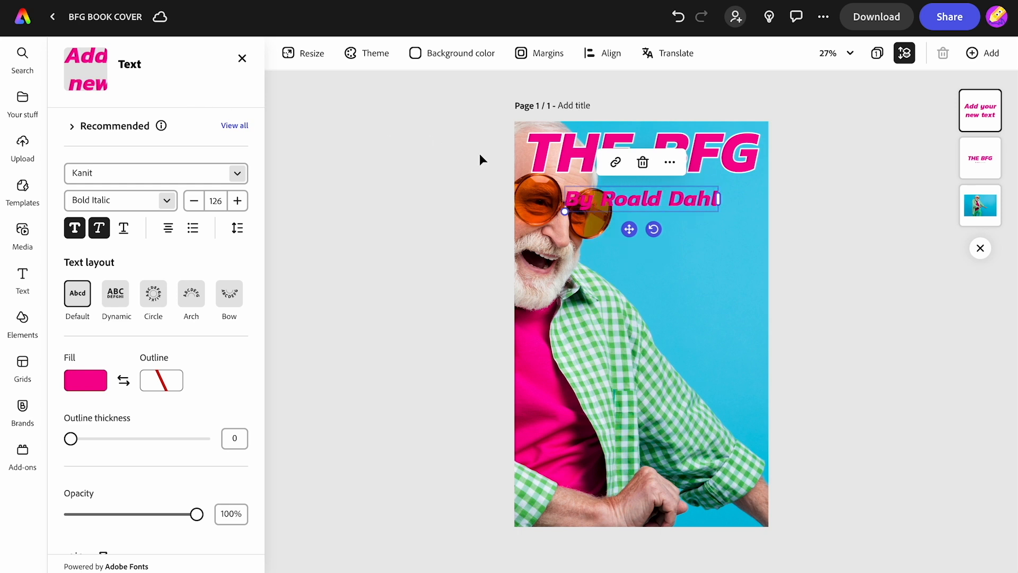
Step: Shrink the author line to size 75 and align it beneath the end of the title
drag(565, 211, 701, 215)
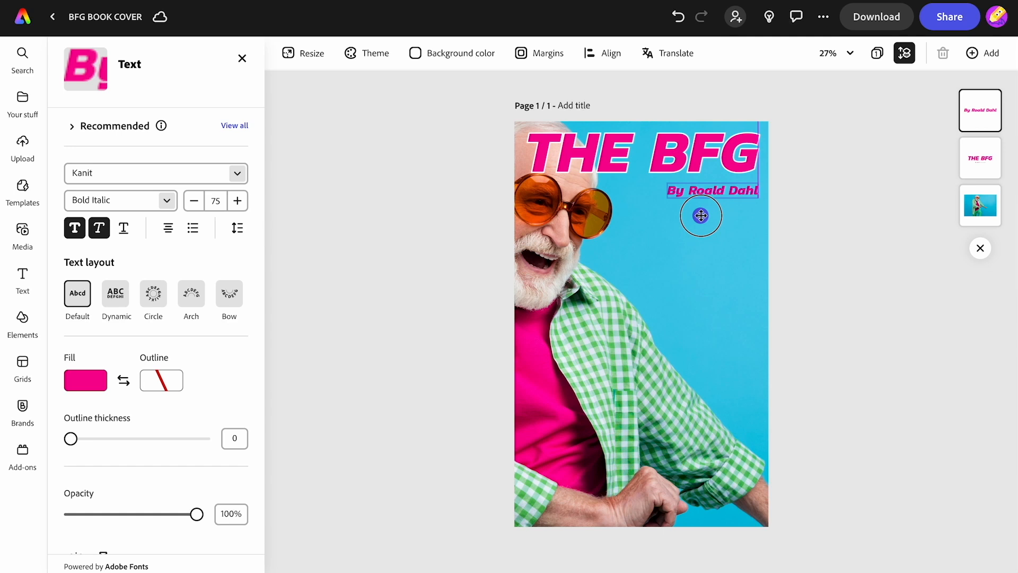
drag(701, 215, 701, 214)
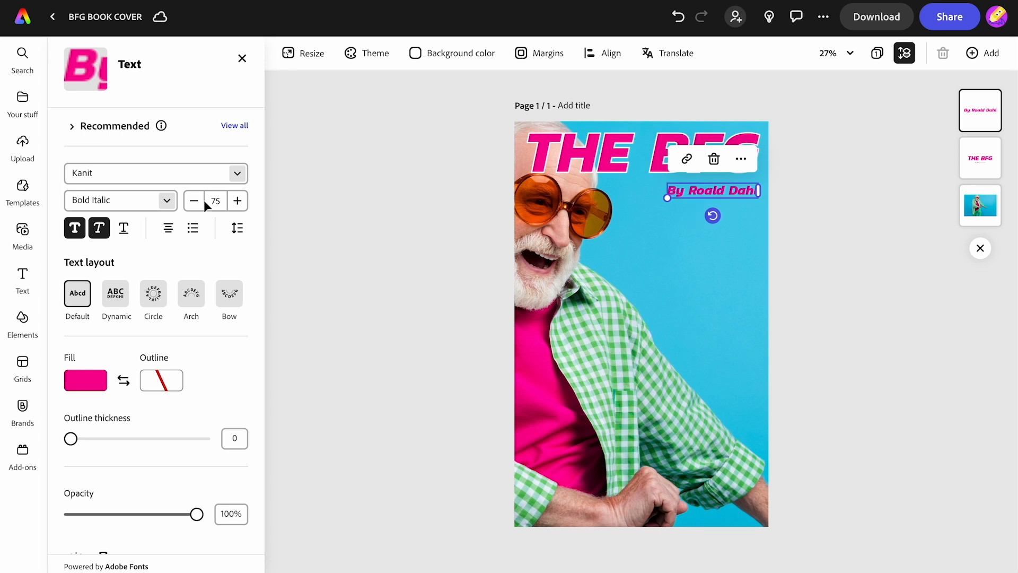
Step: Search the stock photos for "little girl" and add the one of the pointing girl in a pink T-shirt
click(22, 235)
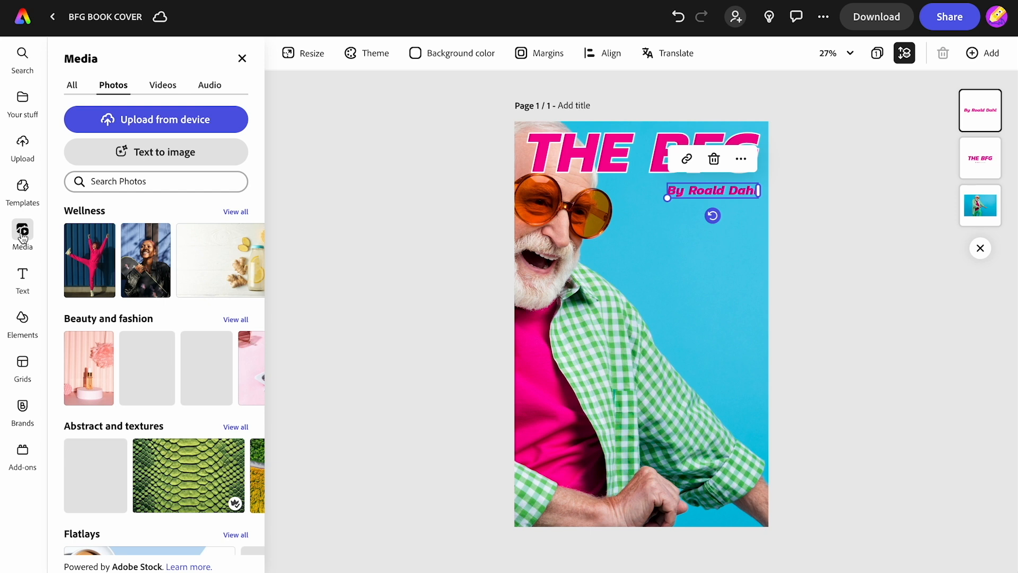
click(137, 182)
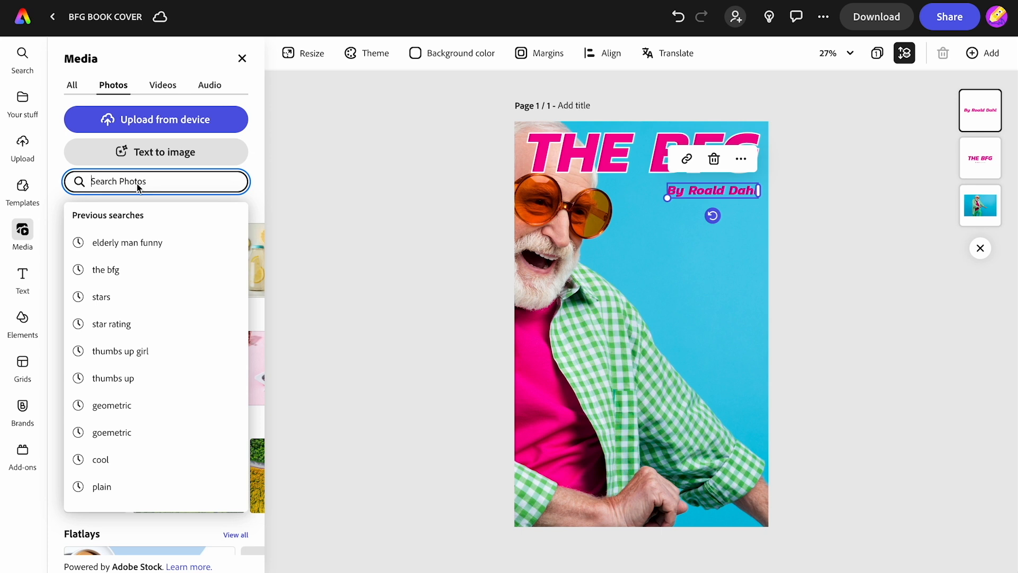
text(little girl)
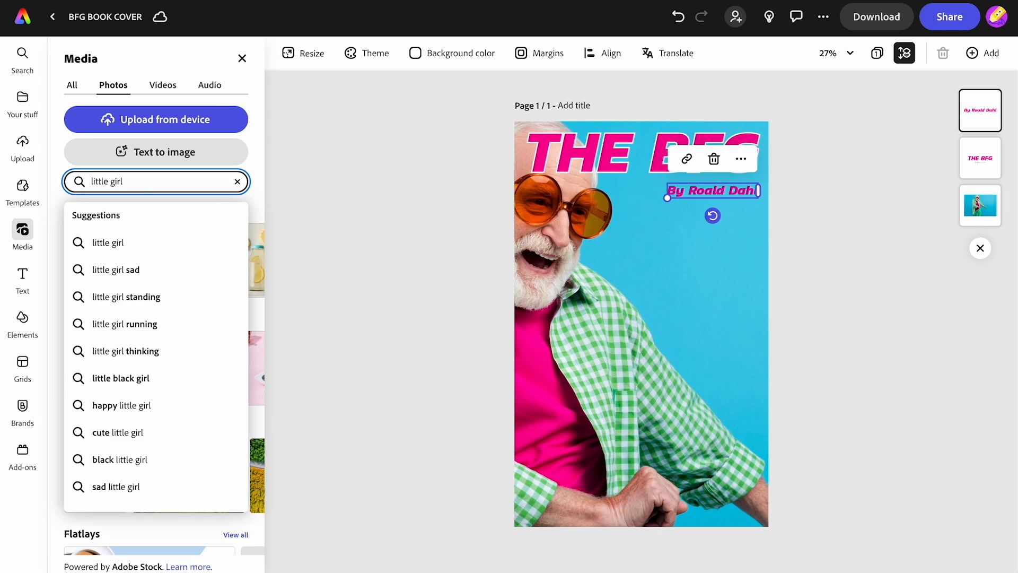
key(Return)
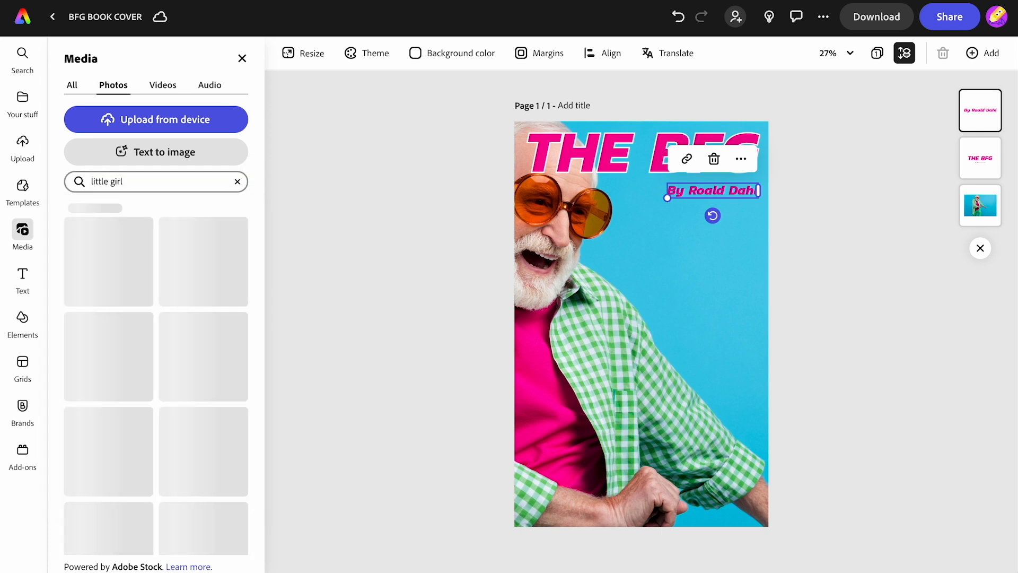
scroll(191, 387, down, 5)
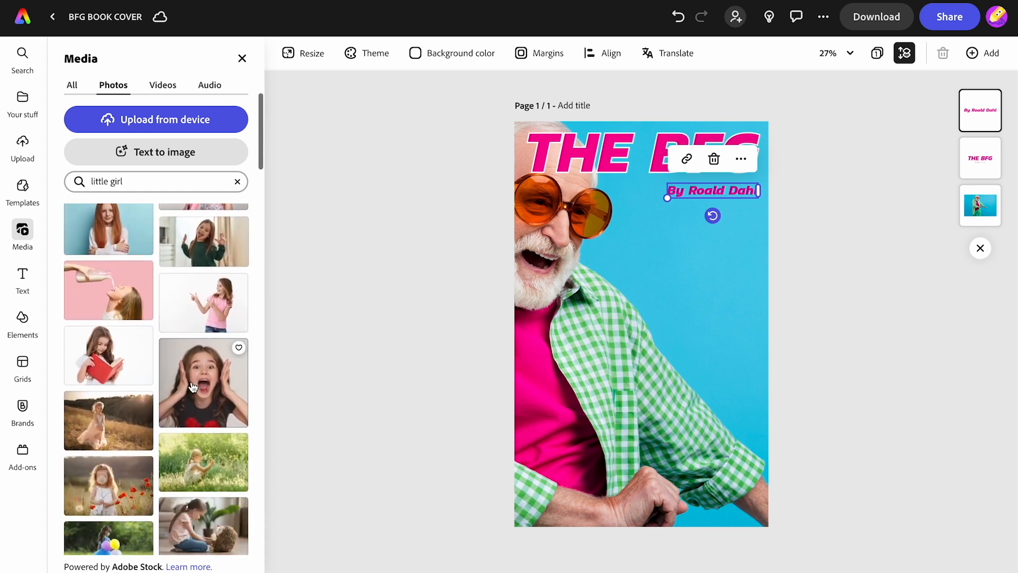
click(204, 311)
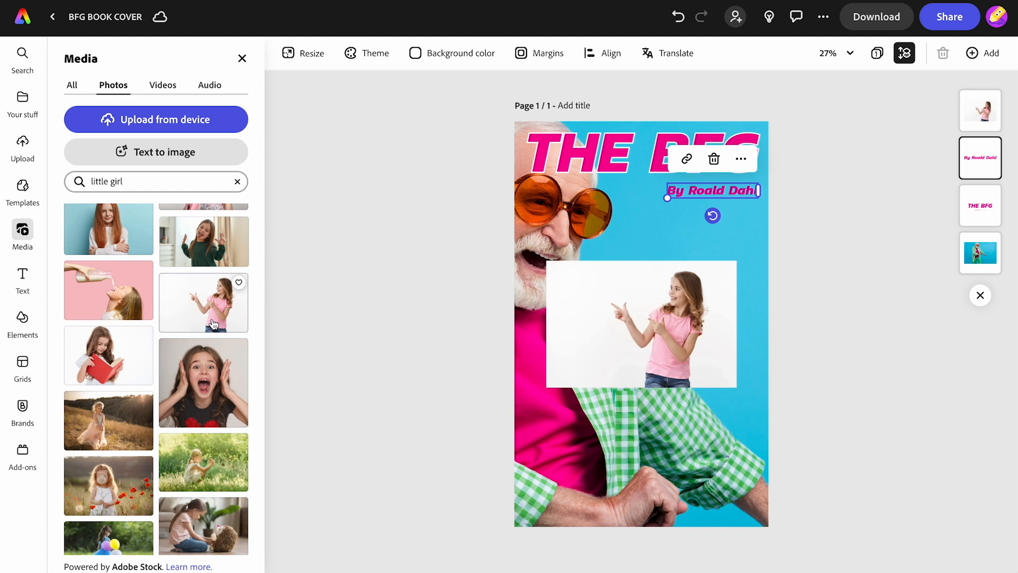
Step: Remove the background from the girl's photo and place her, slightly rotated, in the lower-right corner of the cover
click(658, 328)
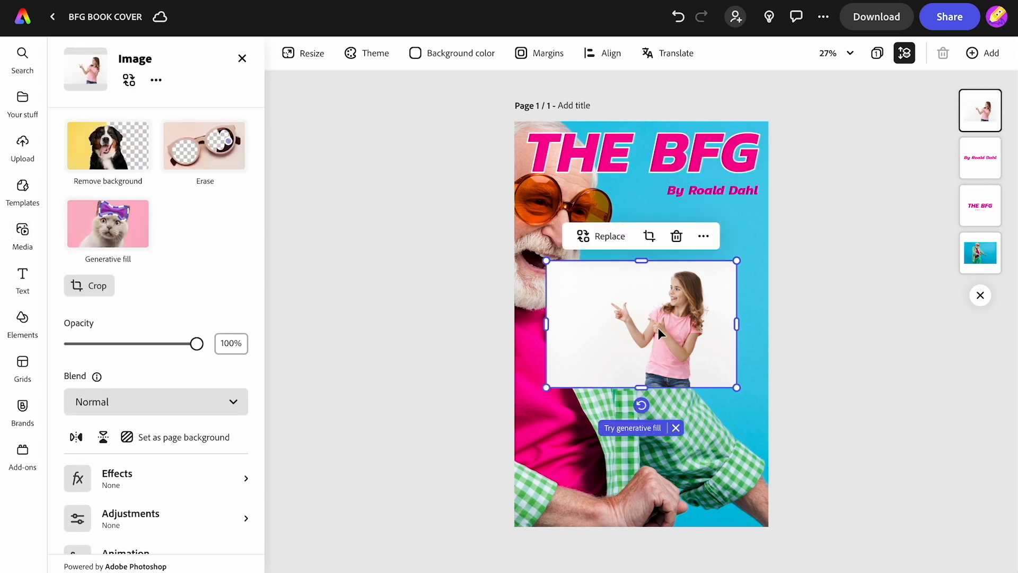
click(105, 151)
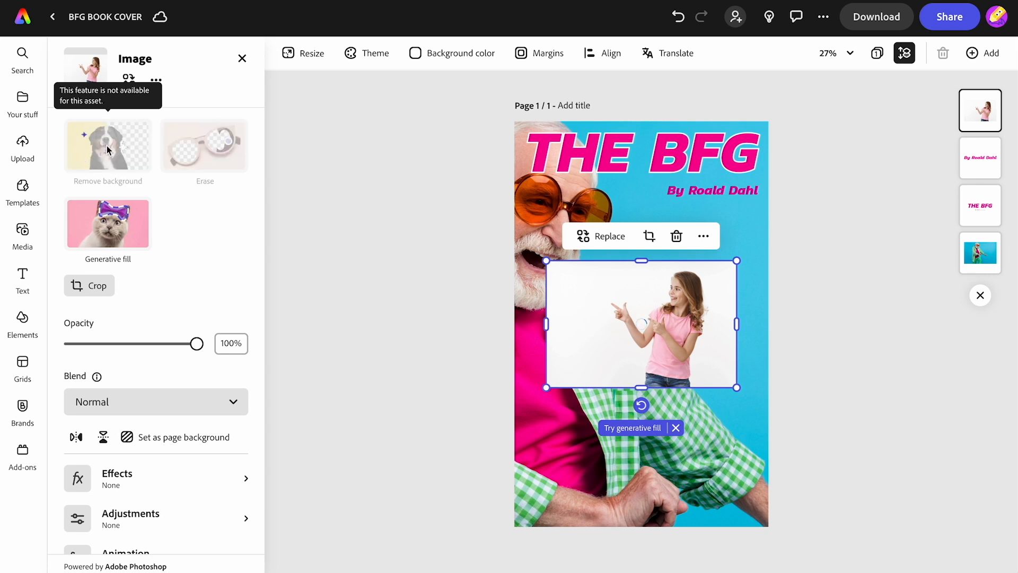
drag(656, 358, 694, 494)
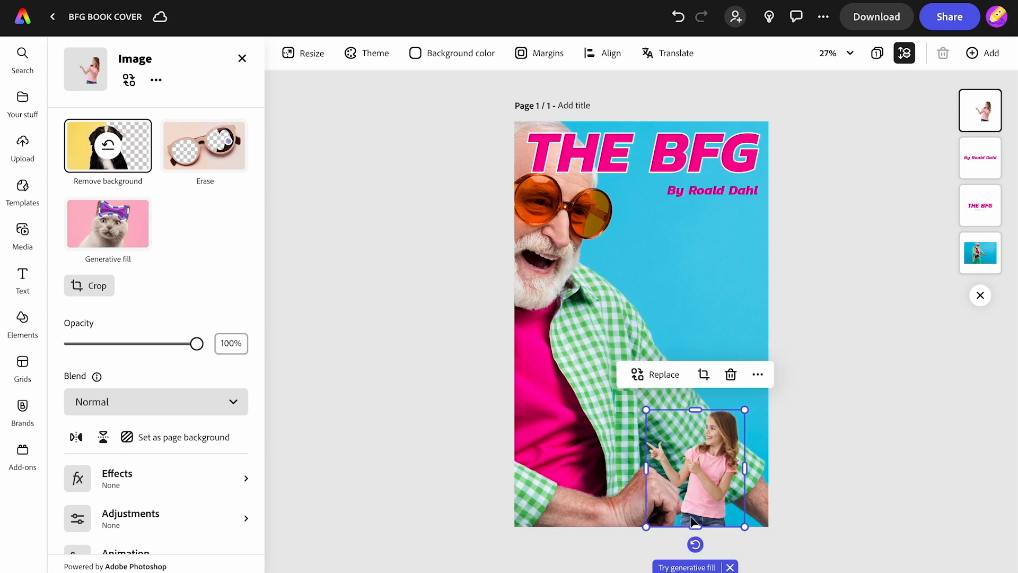
drag(695, 544, 727, 500)
drag(680, 545, 687, 545)
click(805, 482)
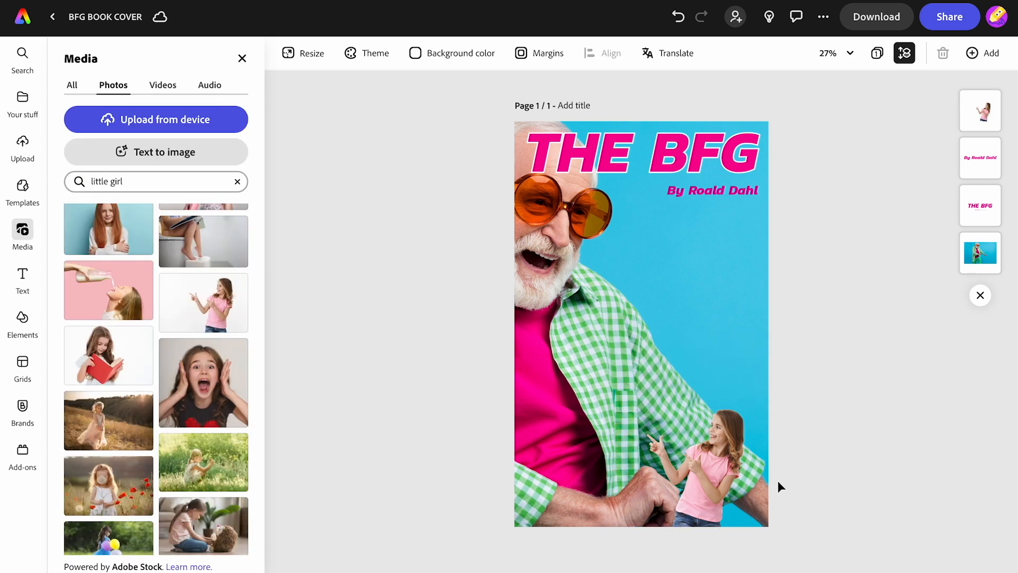
Step: Rotate the full-page photo of the man slightly clockwise and reposition it so it still covers the whole page
click(596, 330)
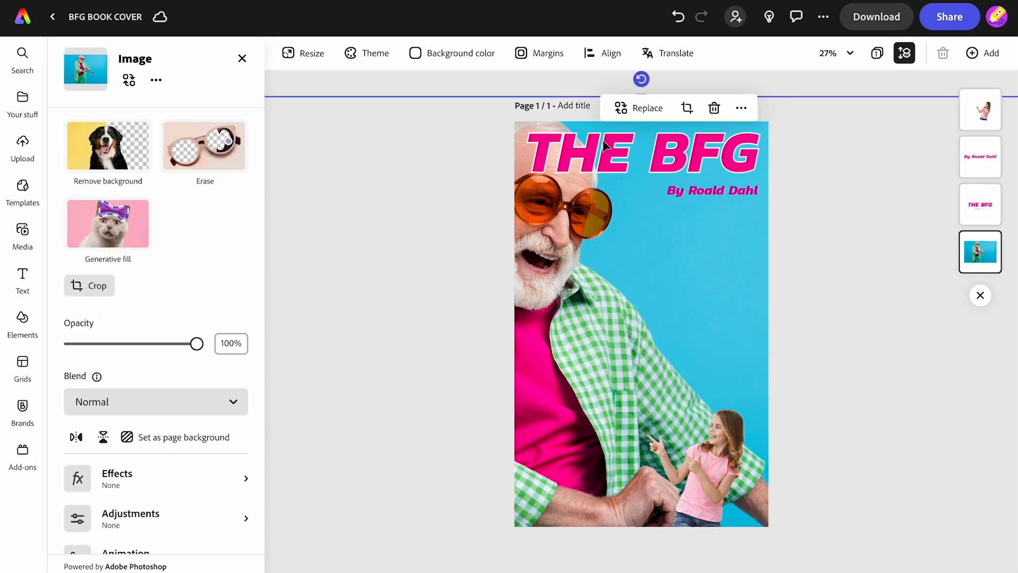
drag(641, 79, 694, 89)
drag(667, 263, 643, 274)
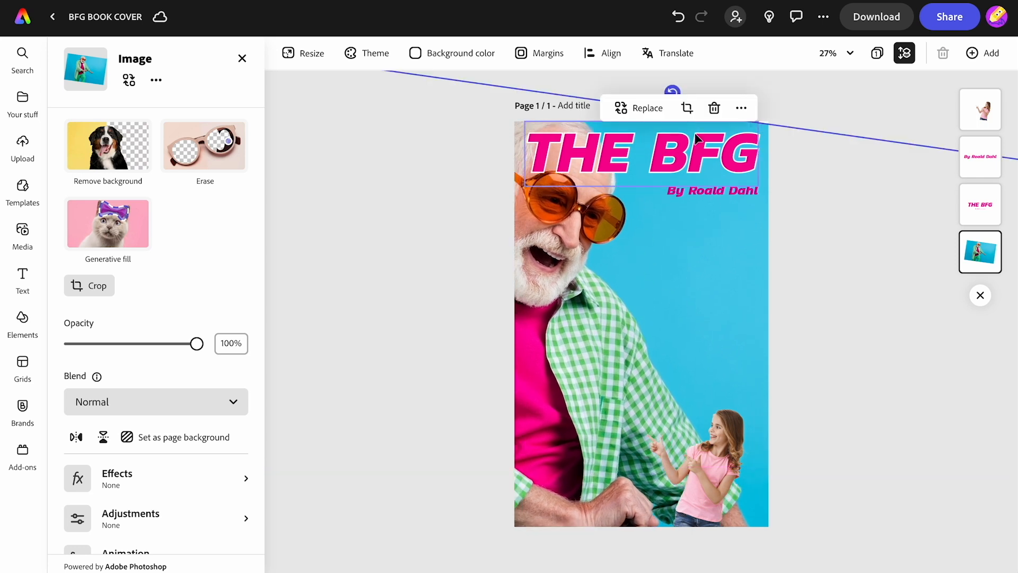
drag(829, 132, 829, 117)
drag(652, 236, 652, 247)
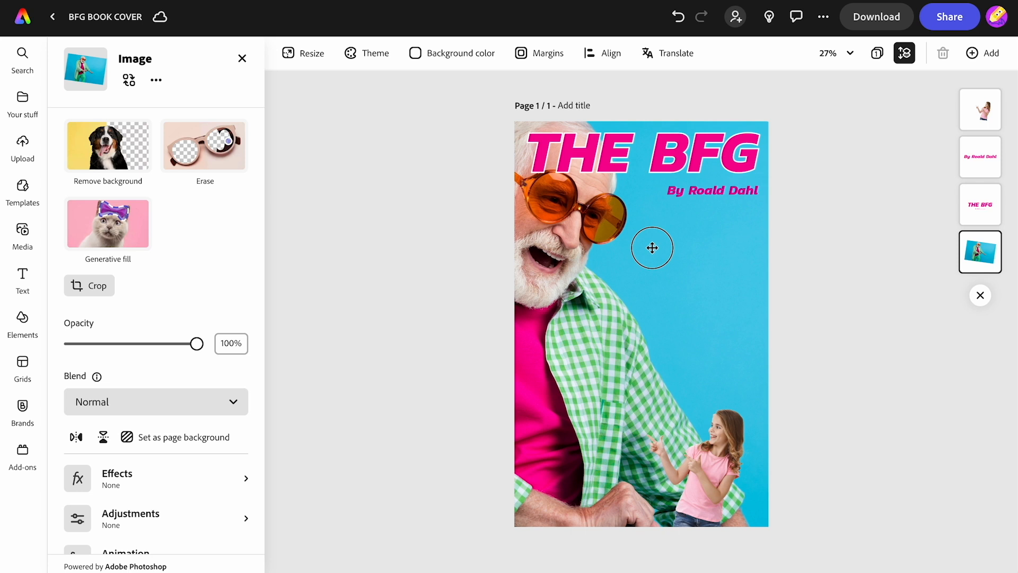
drag(652, 247, 654, 252)
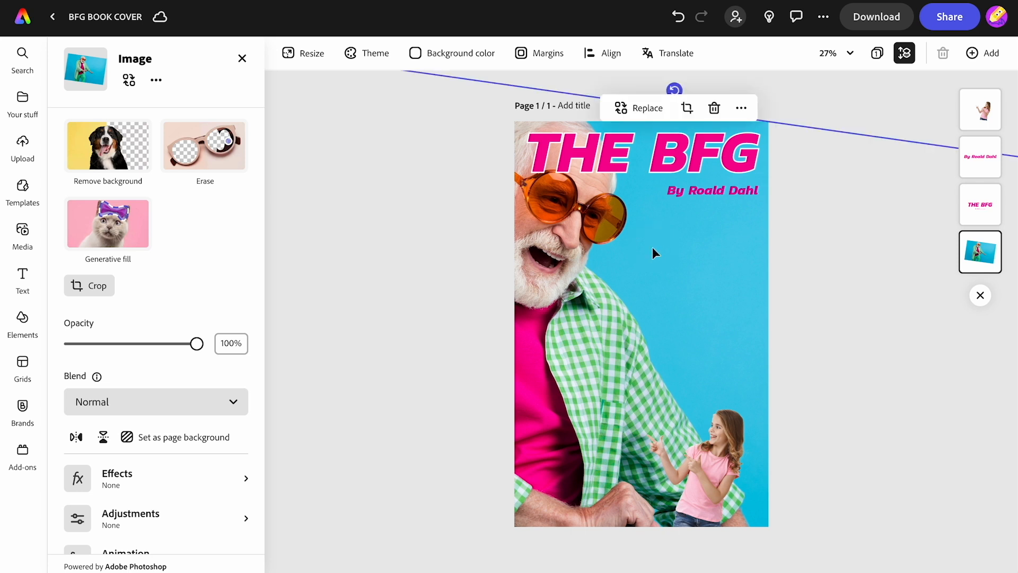
click(866, 106)
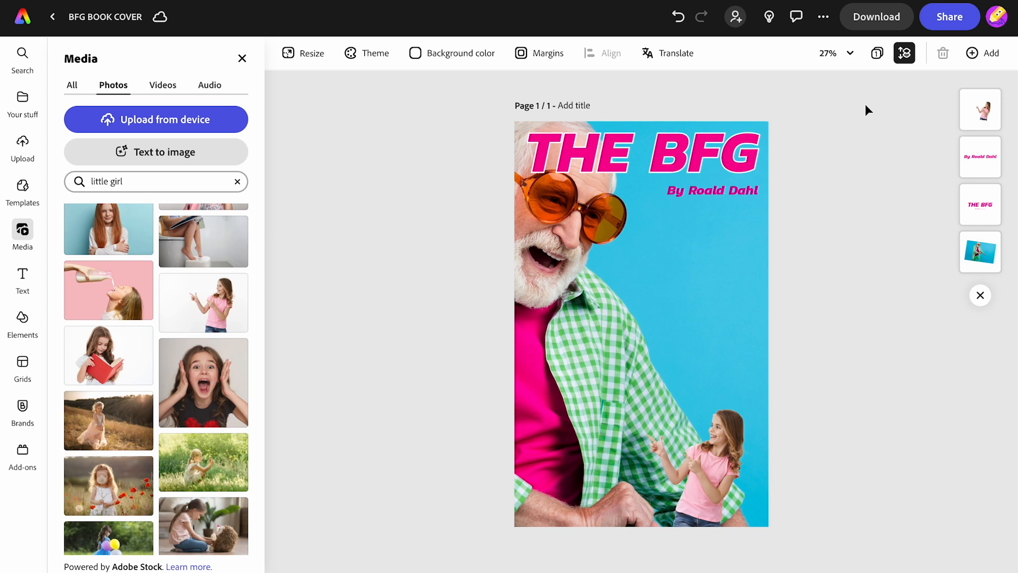
Step: Search the elements for "sticker" and add the round white wrinkled sticker to the cover
click(23, 319)
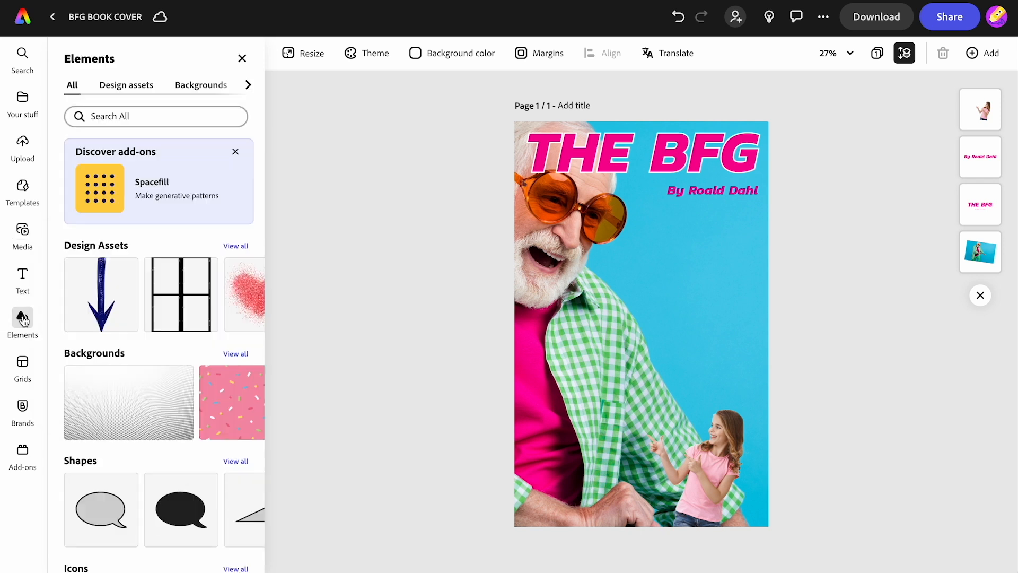
click(126, 118)
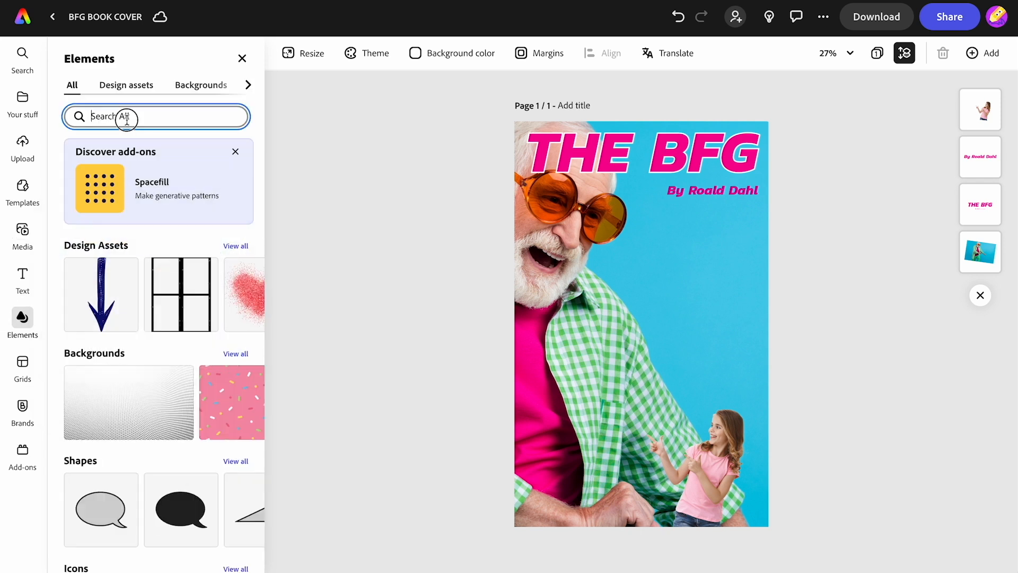
text(sticker)
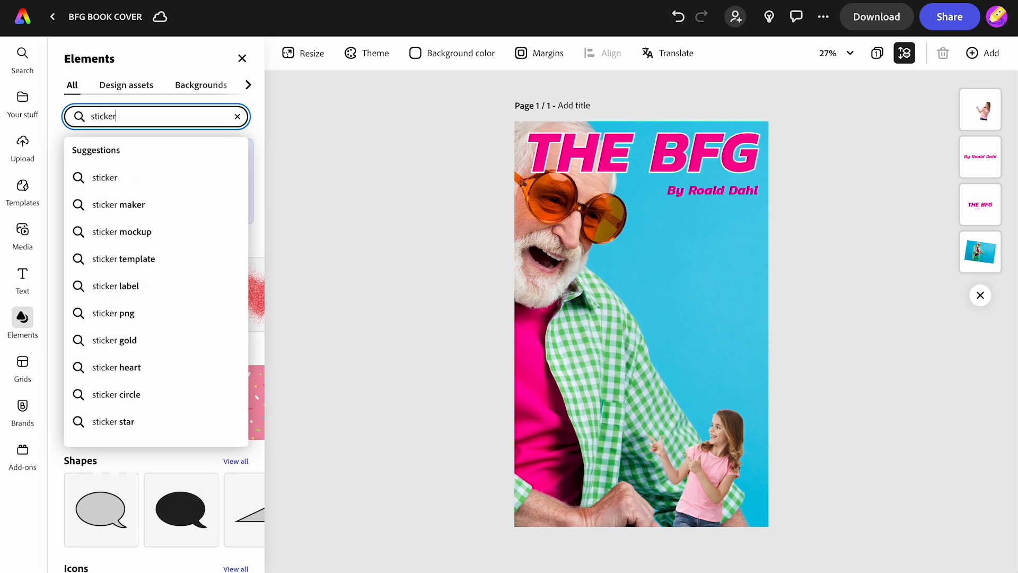
key(Return)
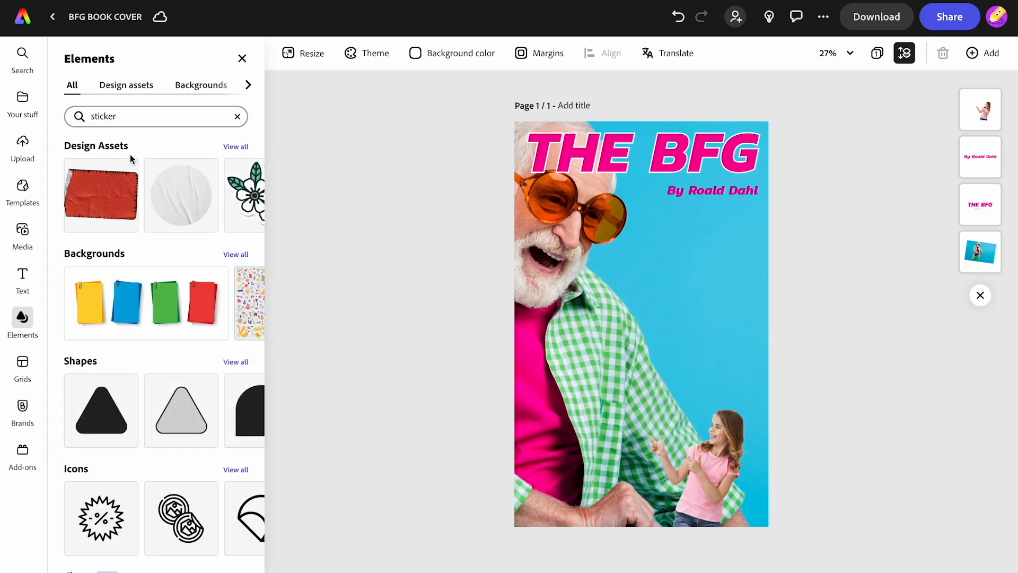
click(169, 210)
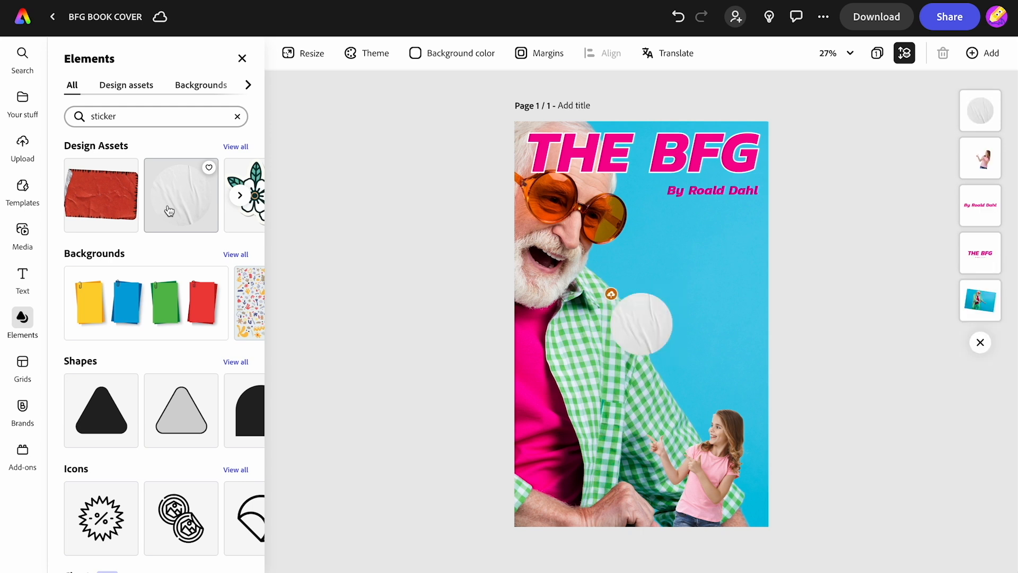
Step: Enlarge the round sticker, place it on the blue area below the author line and apply the yellow duotone effect
click(627, 329)
drag(684, 290, 719, 247)
drag(659, 307, 709, 284)
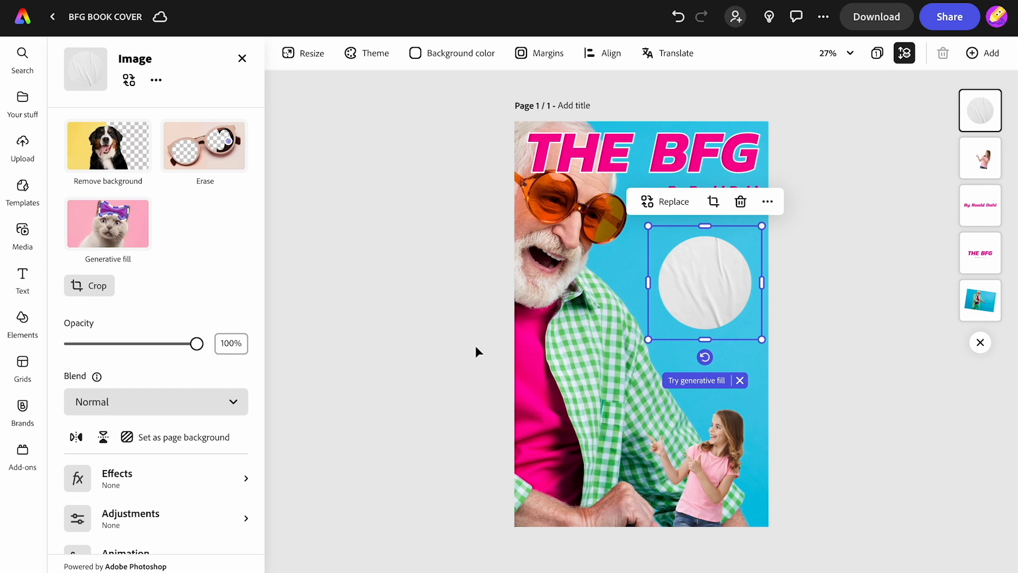
click(137, 484)
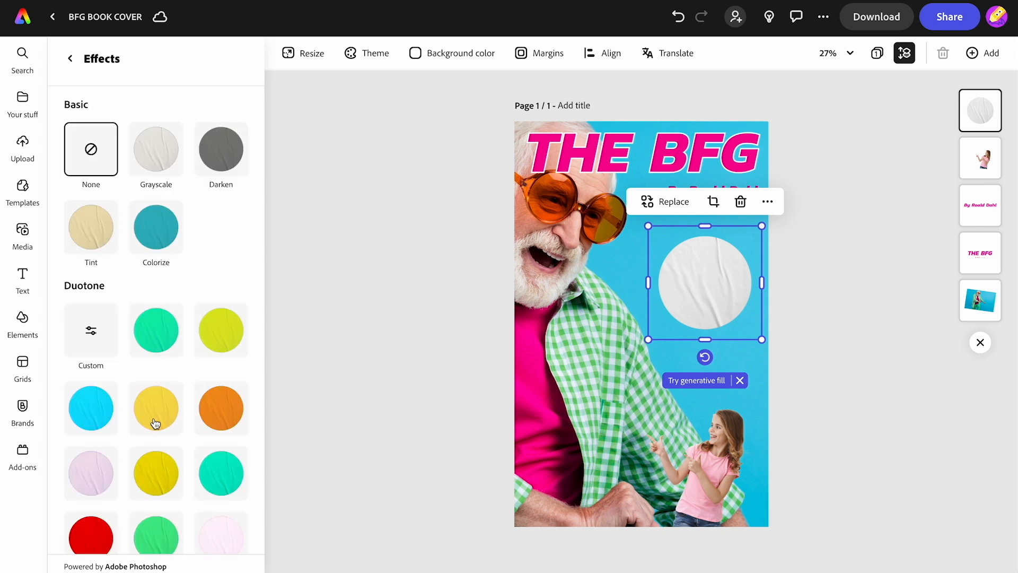
scroll(156, 416, down, 2)
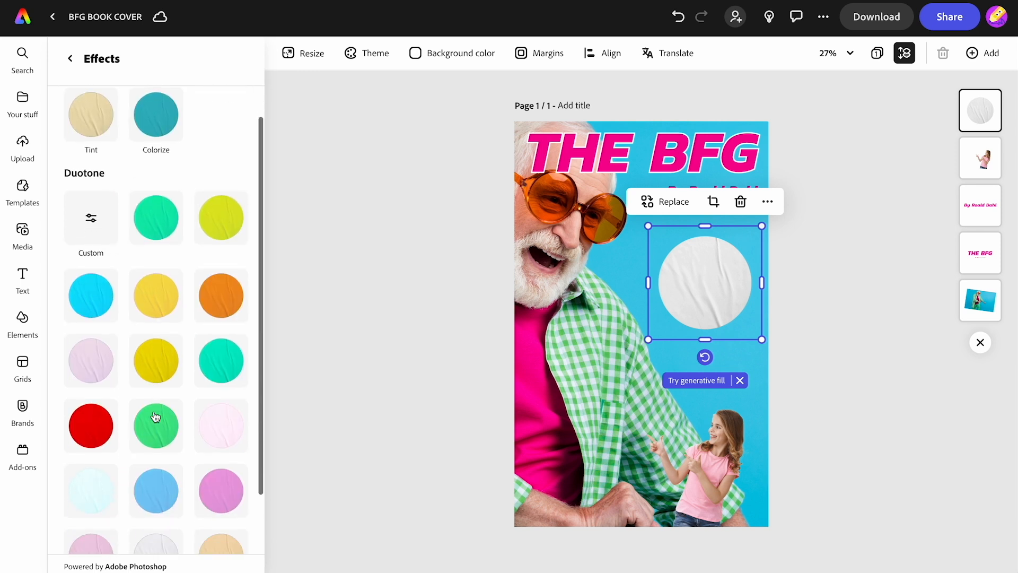
click(163, 306)
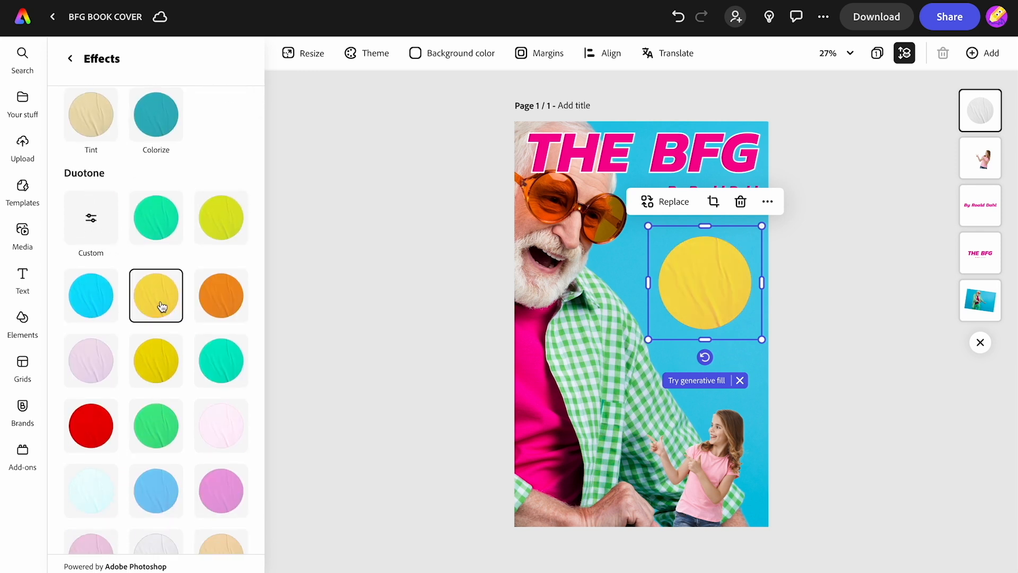
Step: Add a new text box reading "BOOK OF THE MONTH" and fill it with white
click(22, 274)
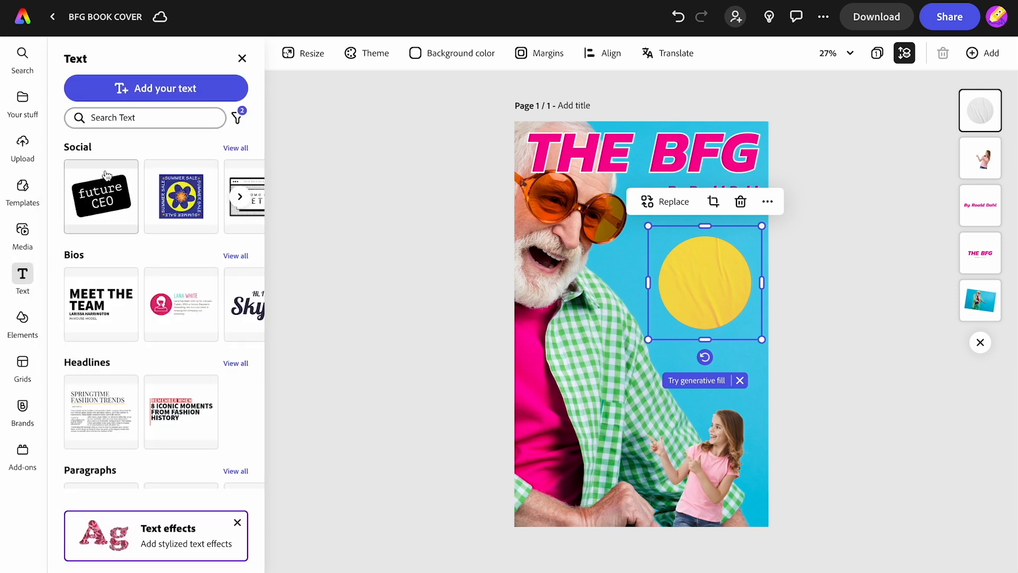
click(133, 84)
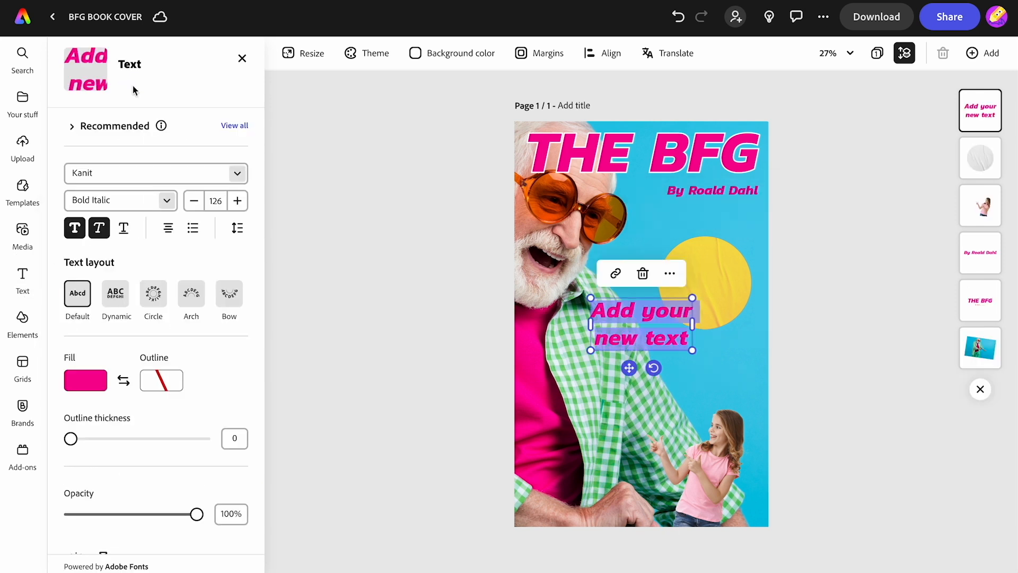
text(BOOK OF THE)
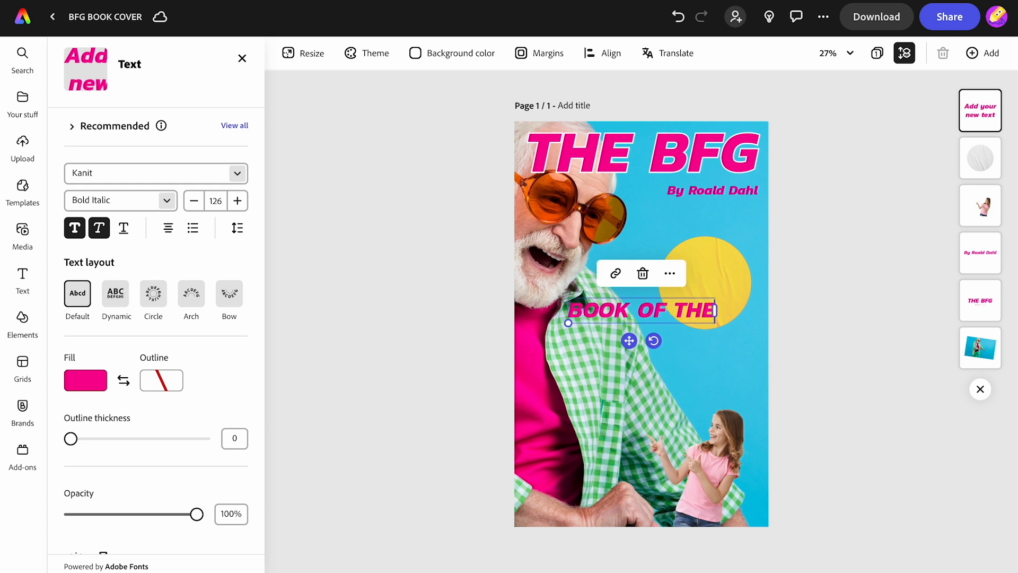
text( MONTH)
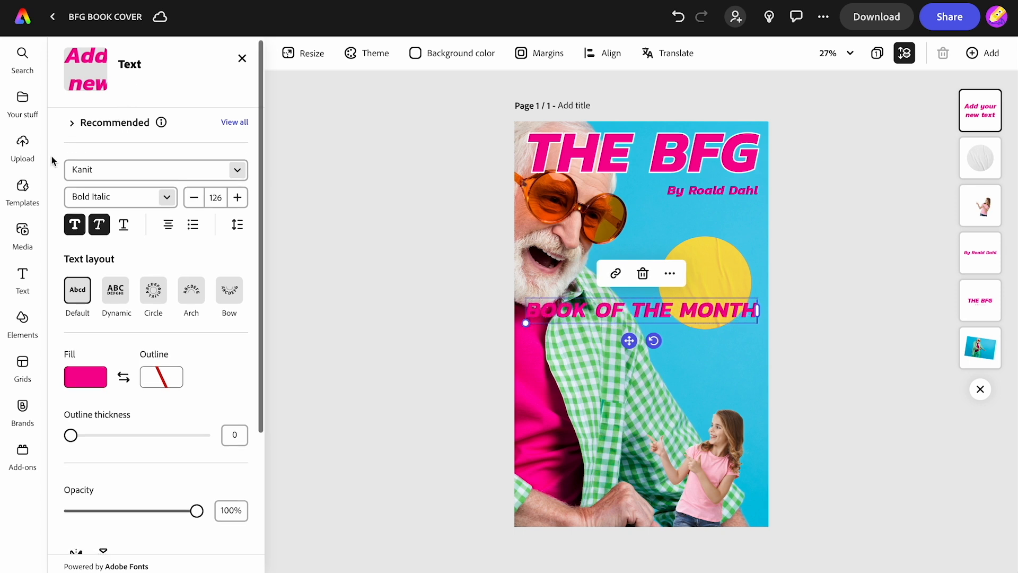
click(84, 378)
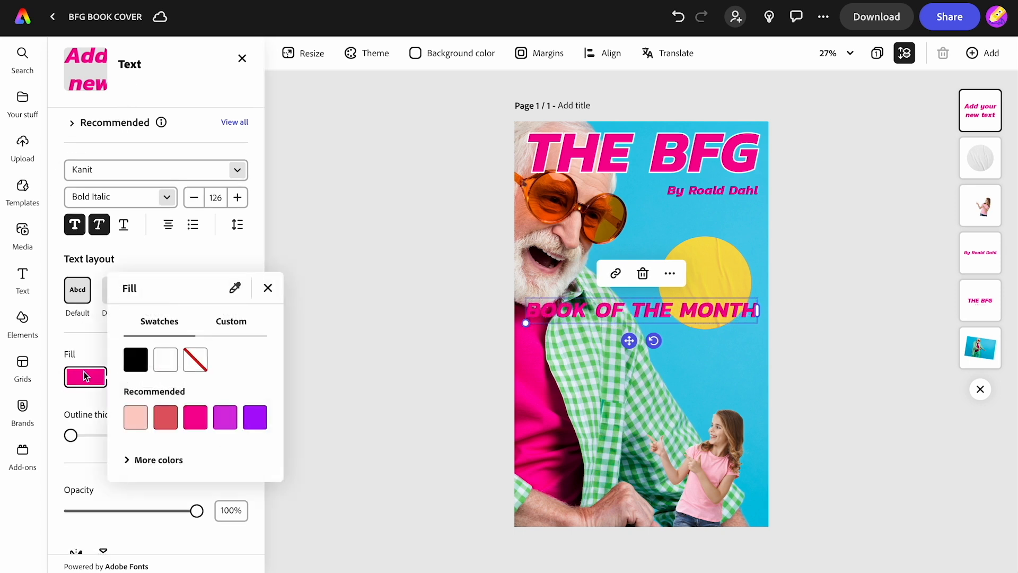
click(164, 366)
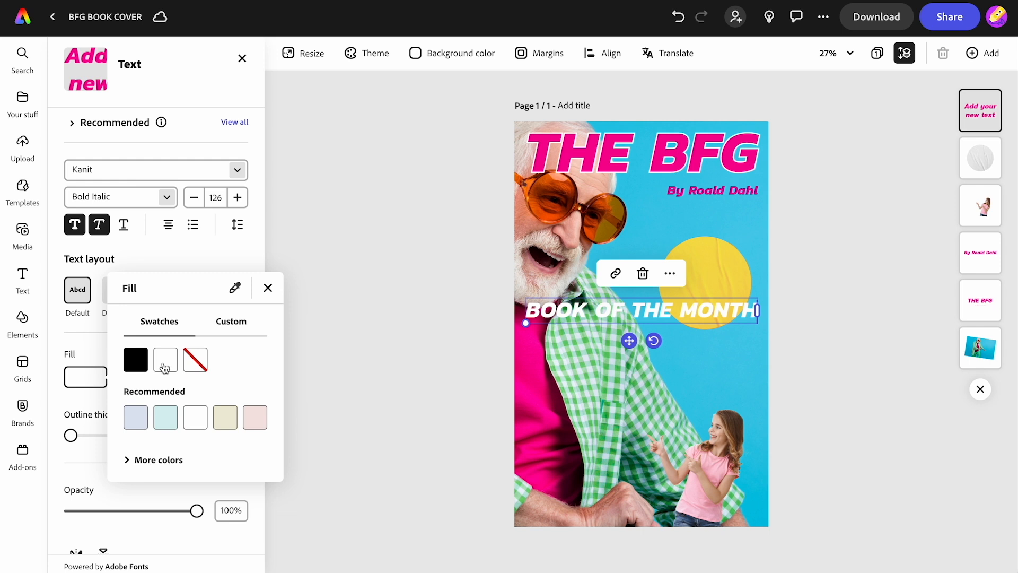
click(203, 259)
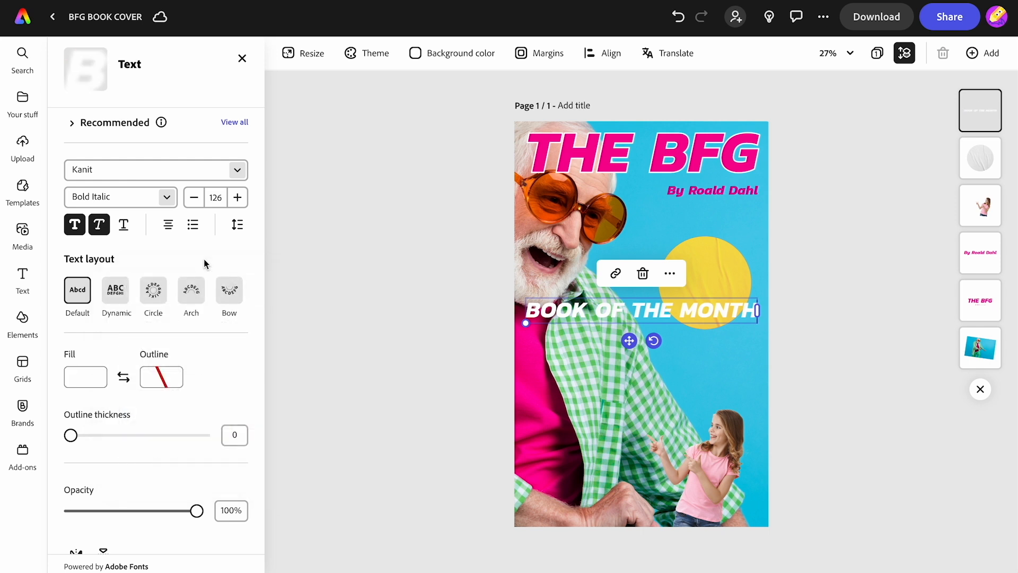
Step: Apply the Dynamic layout to the "BOOK OF THE MONTH" text and fit it, stacked on three lines and tilted, inside the yellow sticker
click(113, 295)
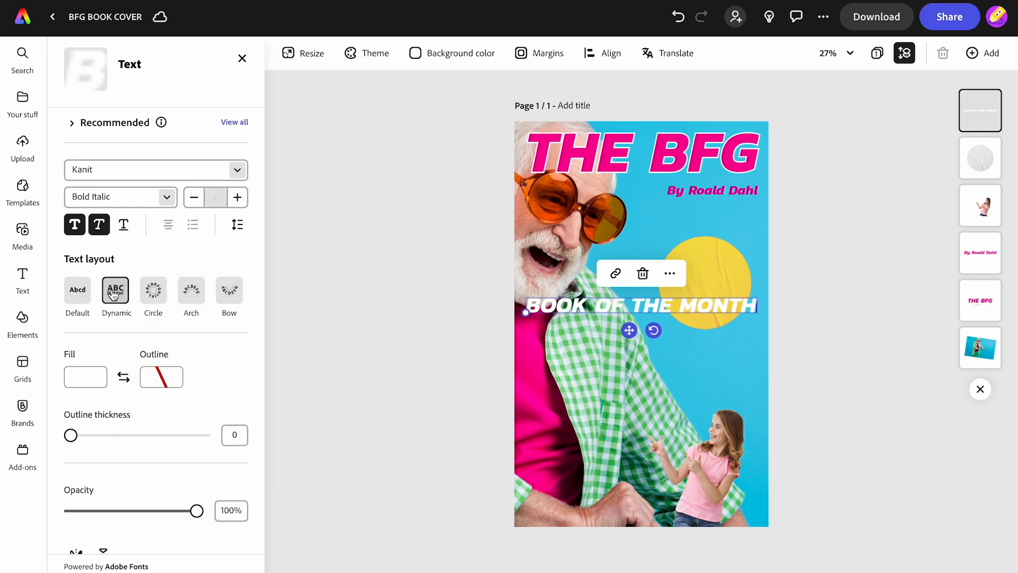
drag(525, 312, 698, 323)
click(636, 296)
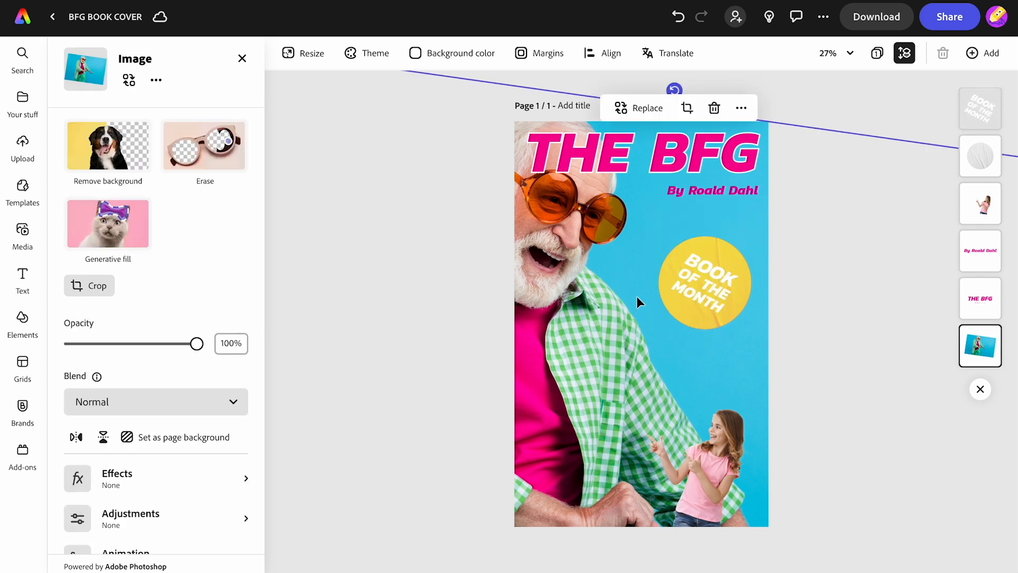
click(820, 106)
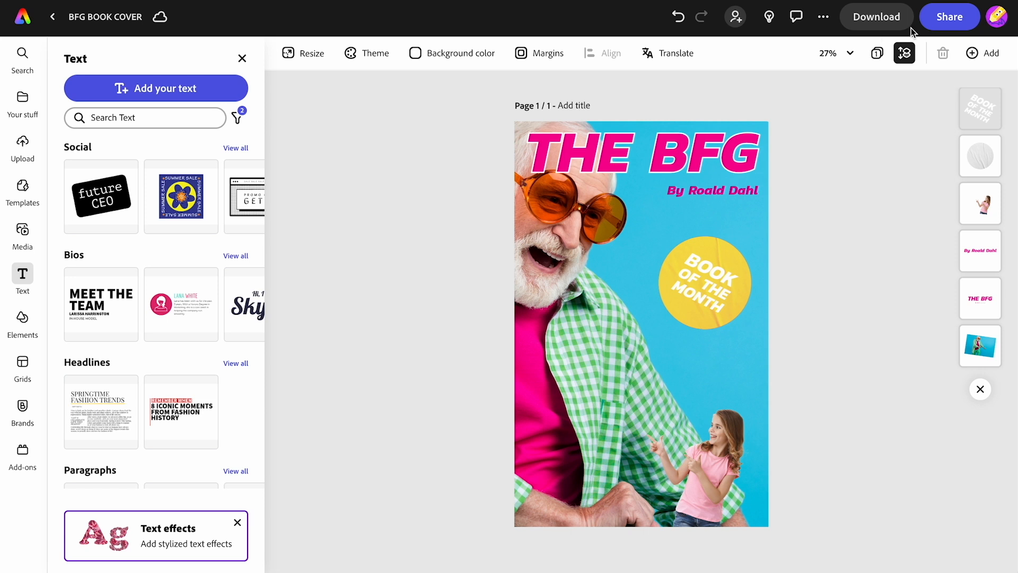
Step: Create a view-only share link for the book cover, without allowing others to use it as a template
click(937, 21)
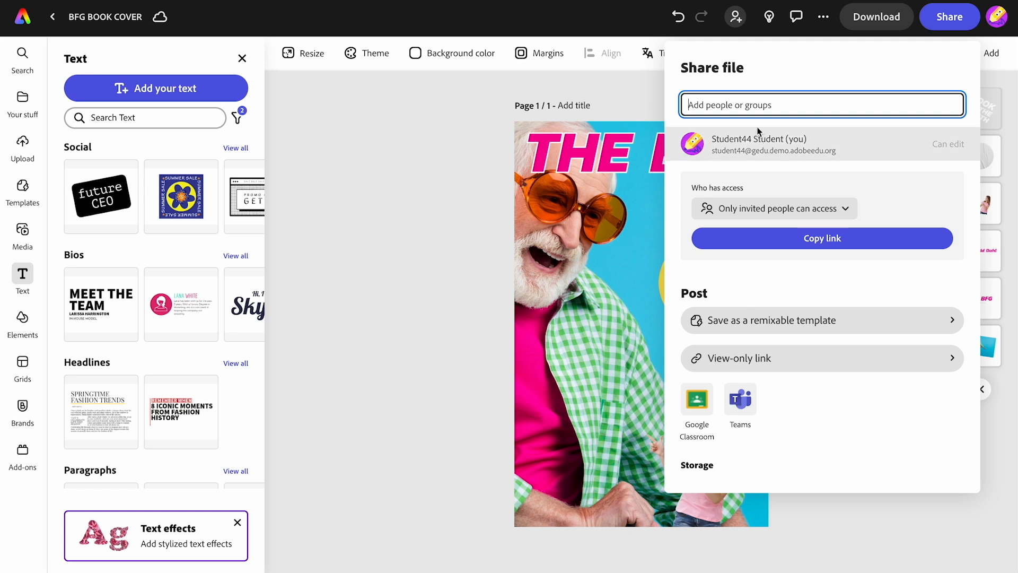
click(765, 365)
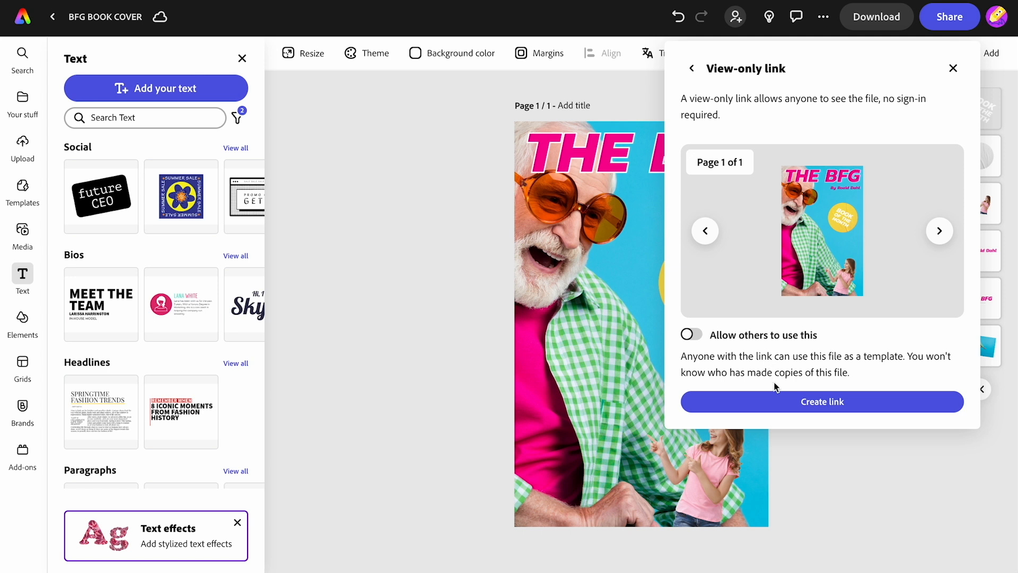
click(782, 403)
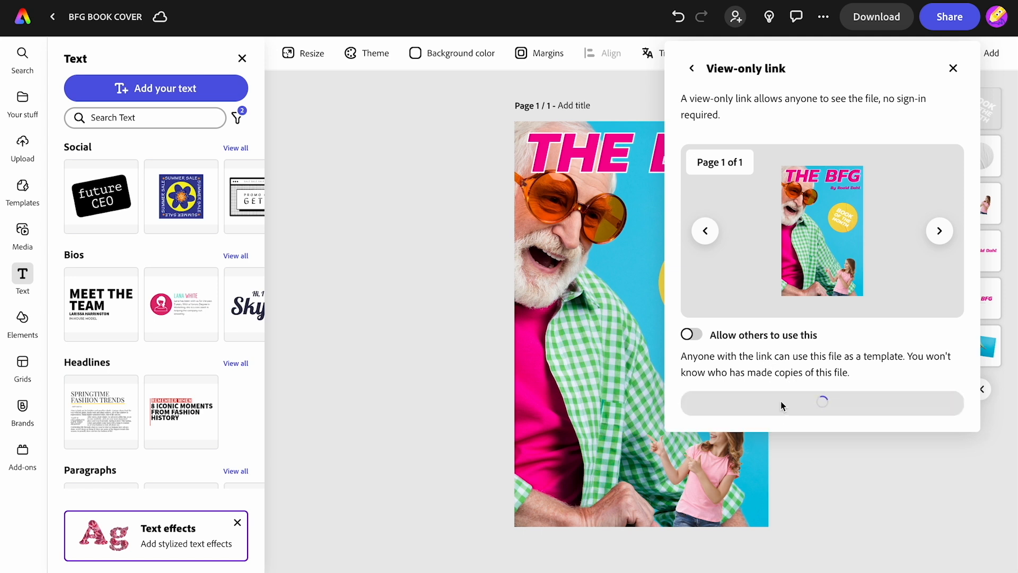